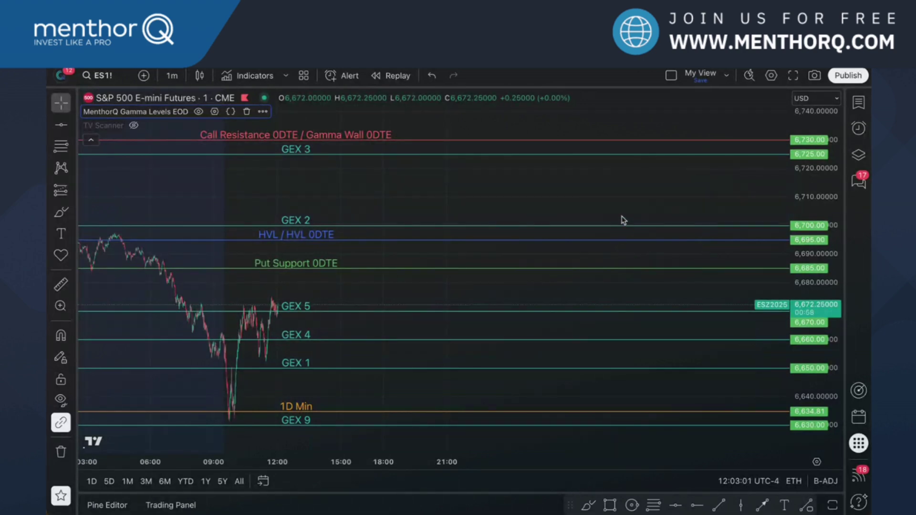
- Look up MenthorQ Scanner in the list of invite-only indicators
click(253, 79)
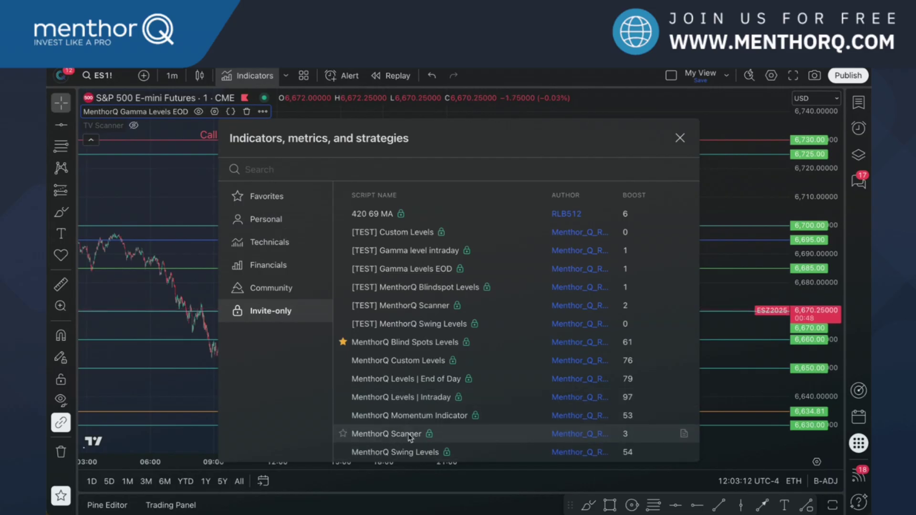
click(680, 140)
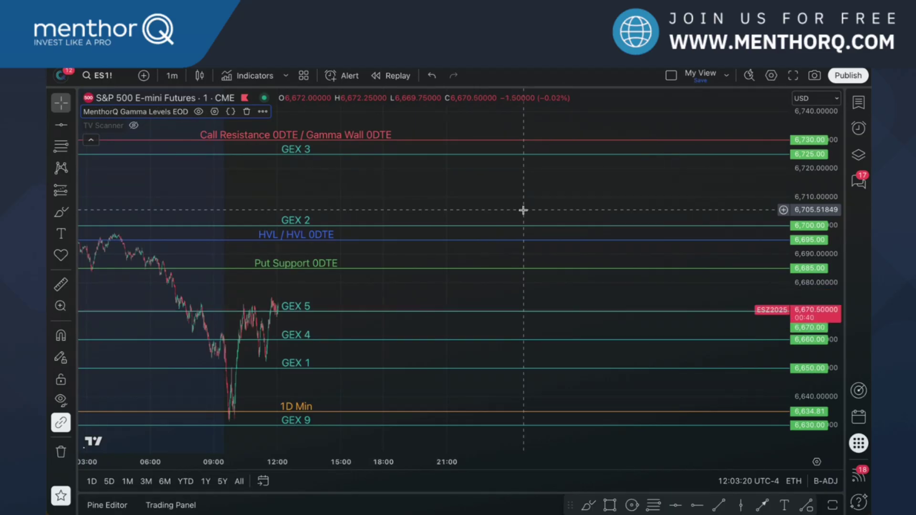
- Unhide the TV Scanner indicator on the ES1! chart and open its settings
click(134, 126)
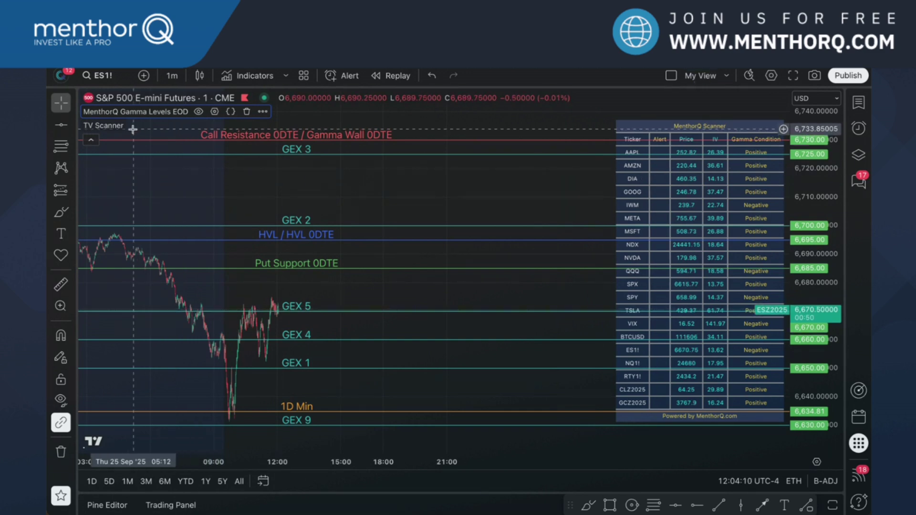
mouse_move(116, 131)
click(150, 125)
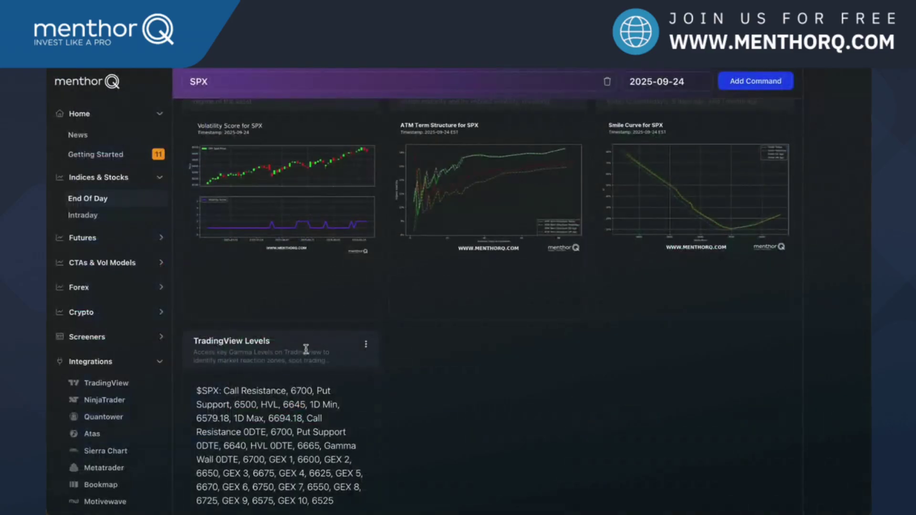
- In the MenthorQ dashboard, find the SPX TradingView Levels for 2025-09-24 and select the levels text
scroll(306, 349, down, 3)
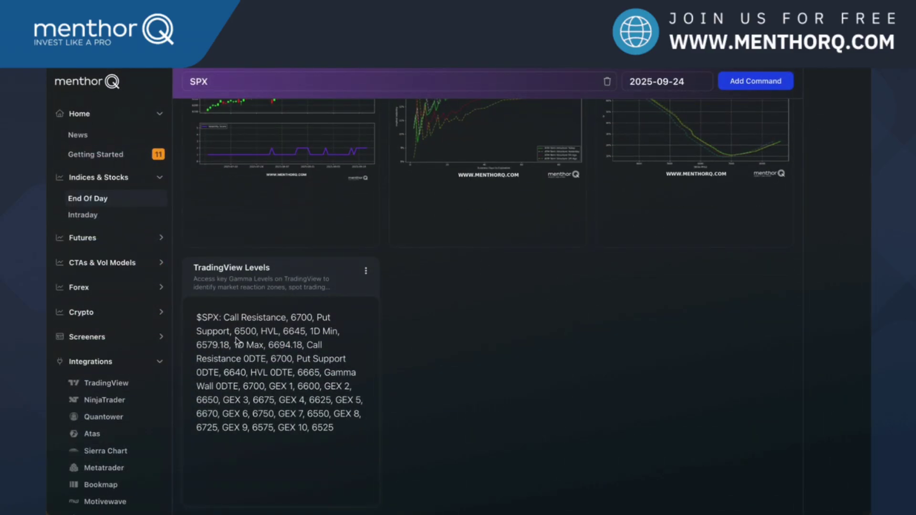
double_click(238, 345)
triple_click(238, 344)
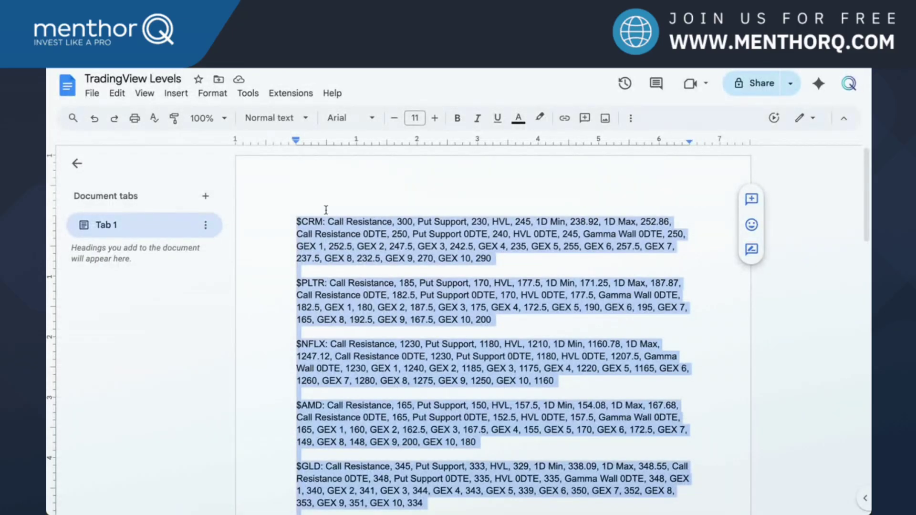
- Review the ticker levels in the TradingView Levels Google Docs document and select its entire text
click(326, 210)
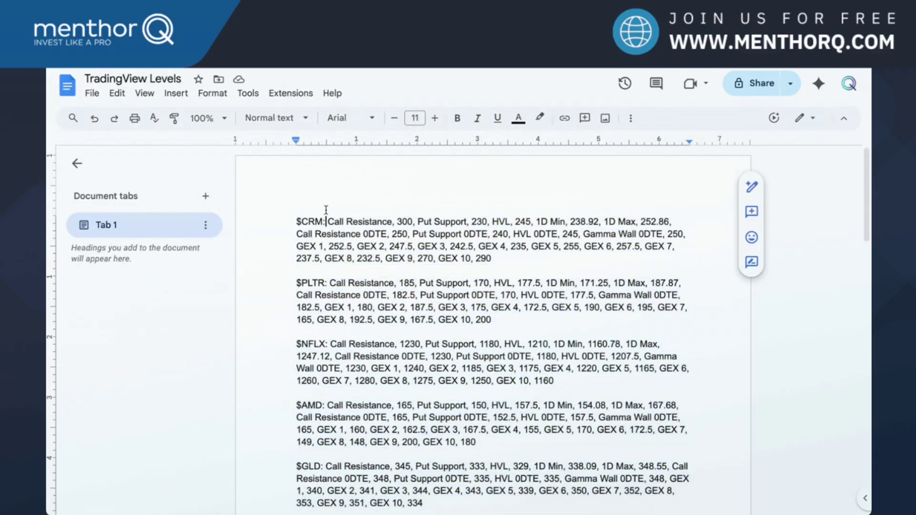
scroll(326, 210, down, 6)
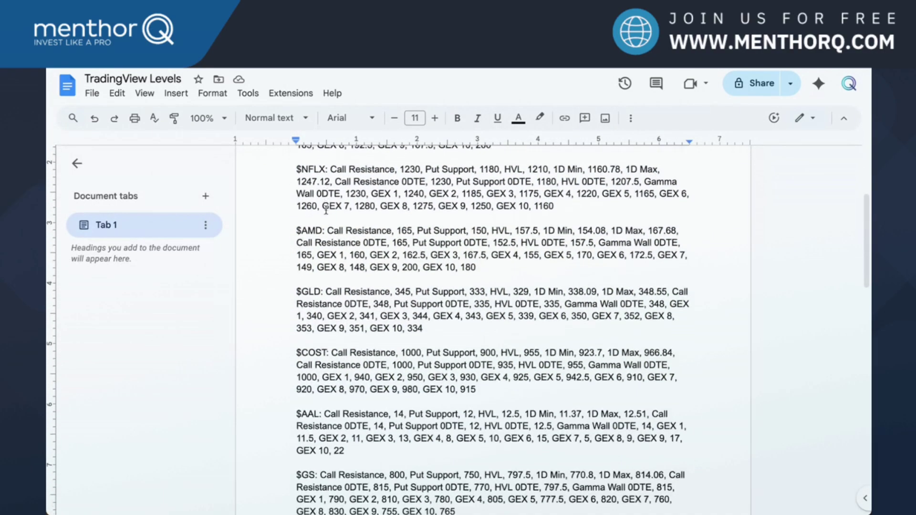
scroll(326, 210, up, 7)
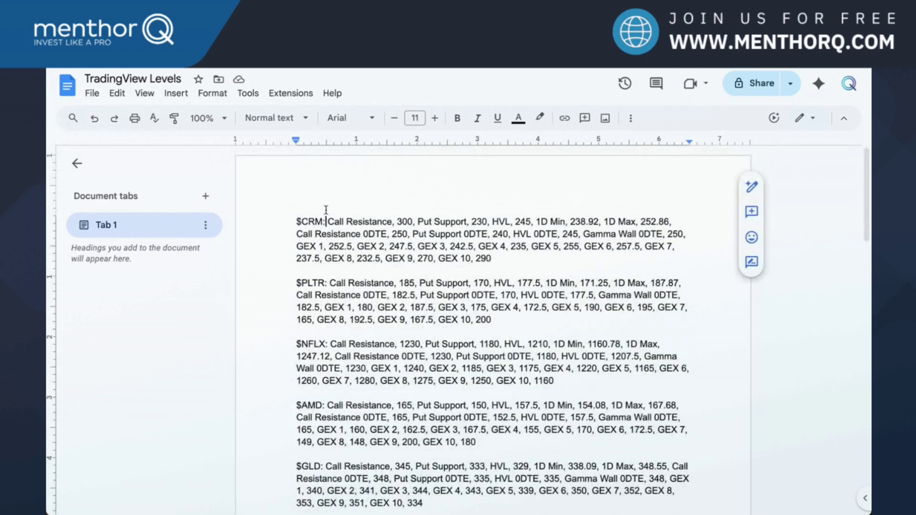
key(ctrl+a)
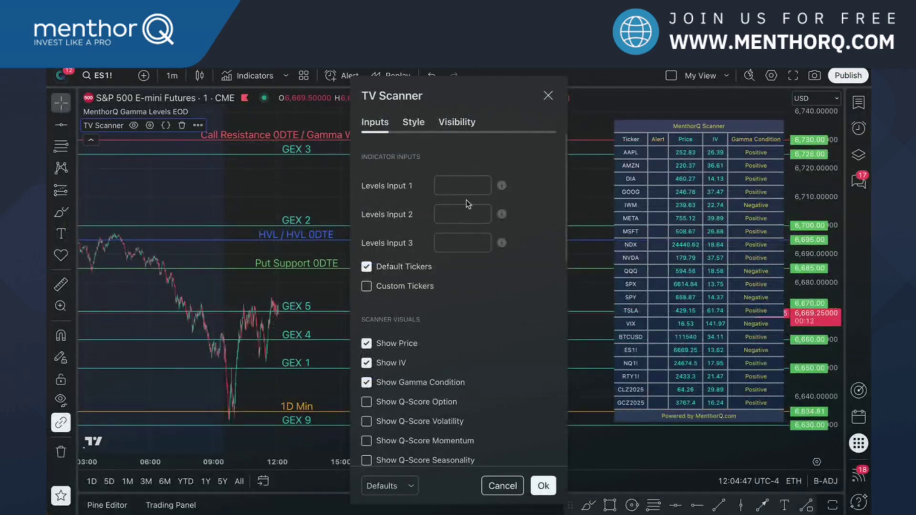
- In TradingView, paste the copied ticker levels into the scanner's Levels Input 1, enable Custom Tickers and apply the settings
click(464, 184)
key(ctrl+v)
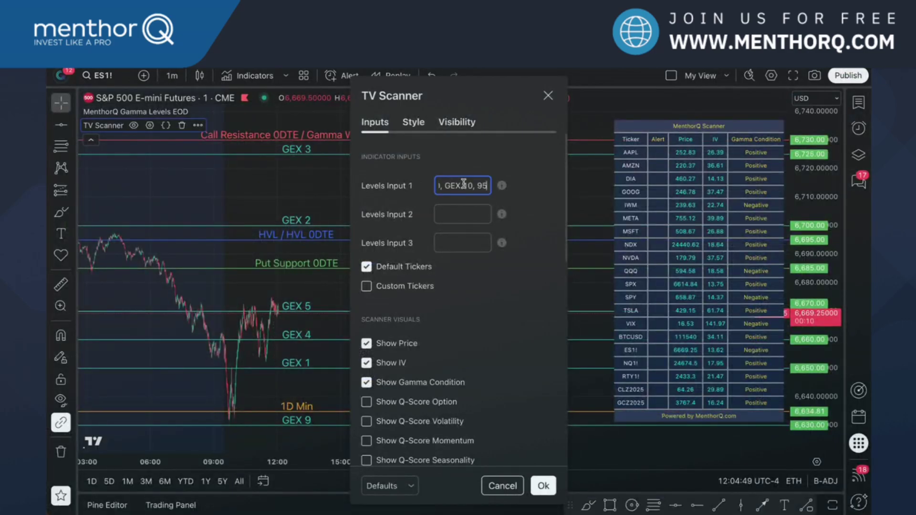
click(367, 288)
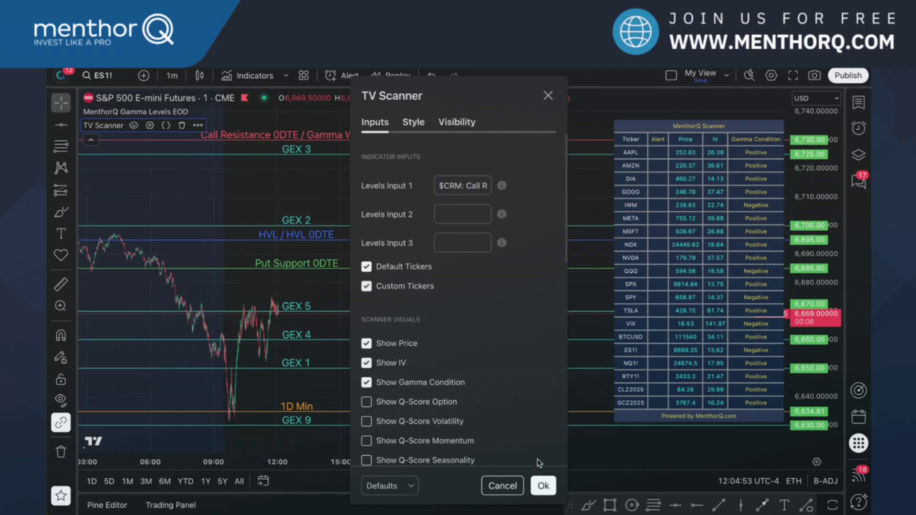
click(542, 486)
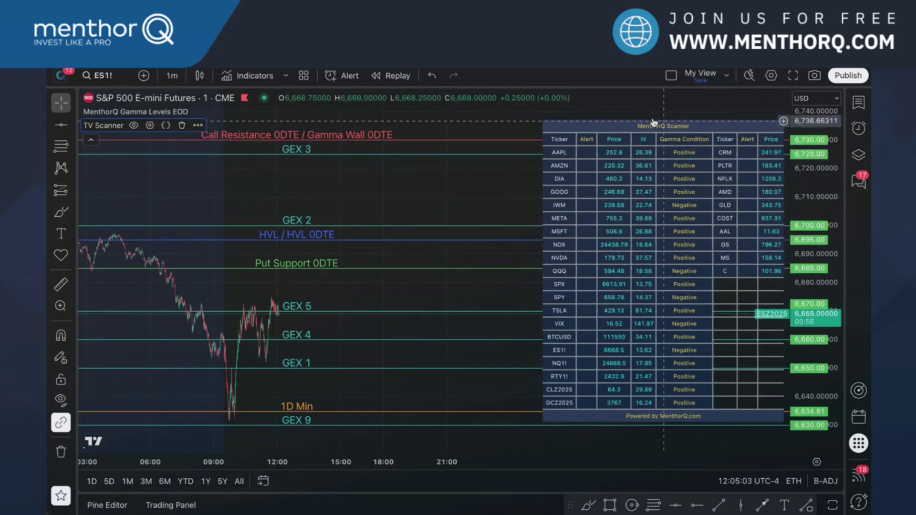
- In the TV Scanner settings, turn Default Tickers off and back on, and disable Custom Tickers
click(149, 125)
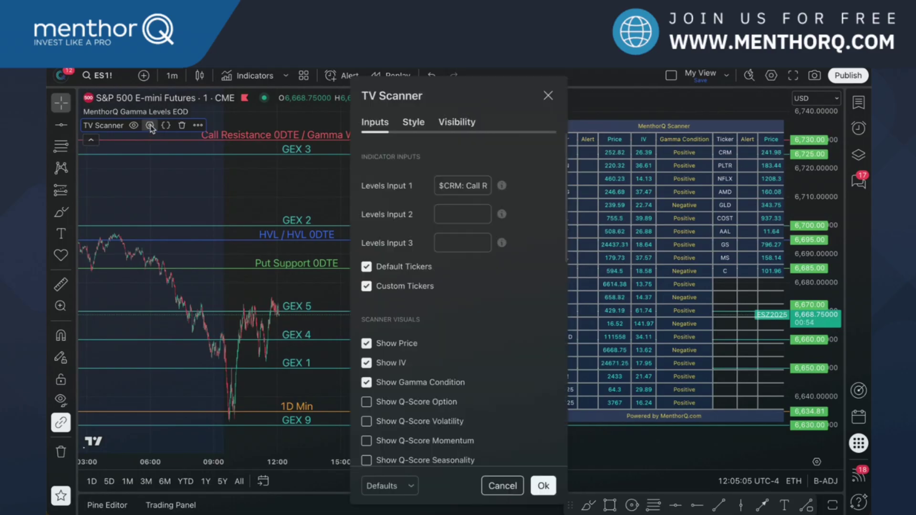
click(366, 267)
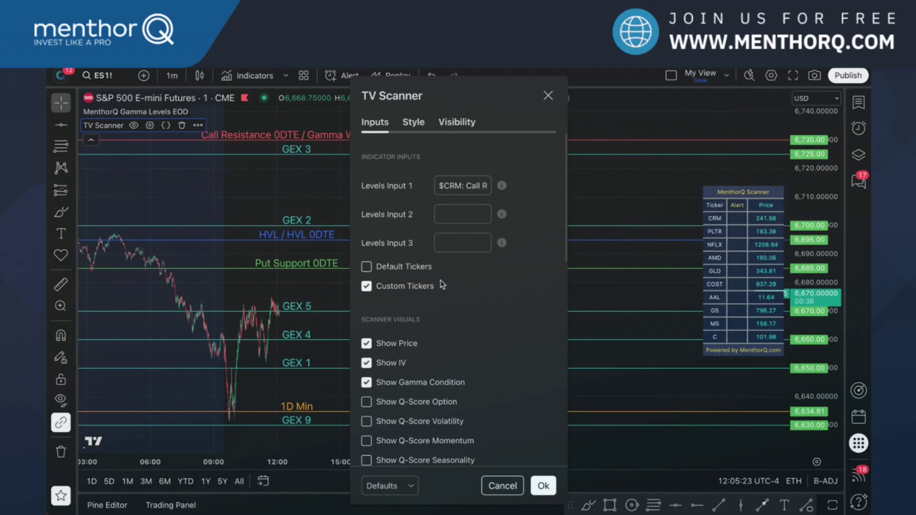
click(367, 267)
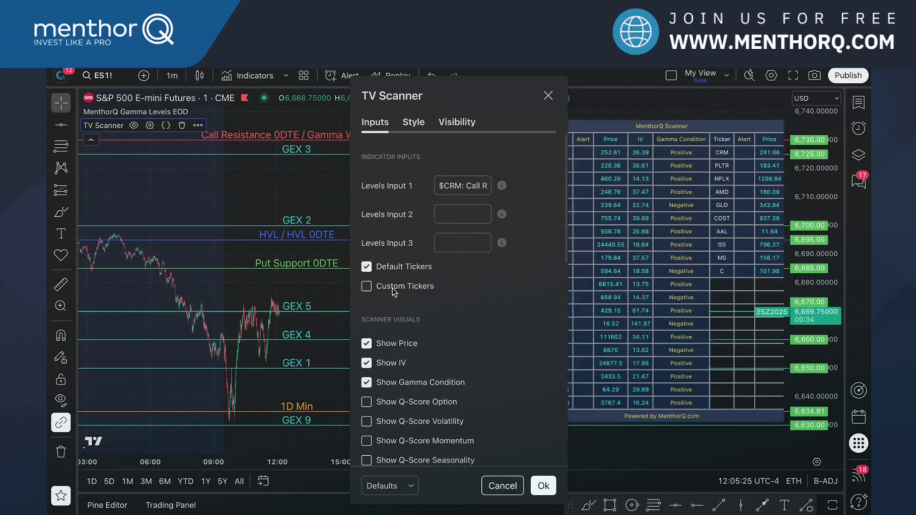
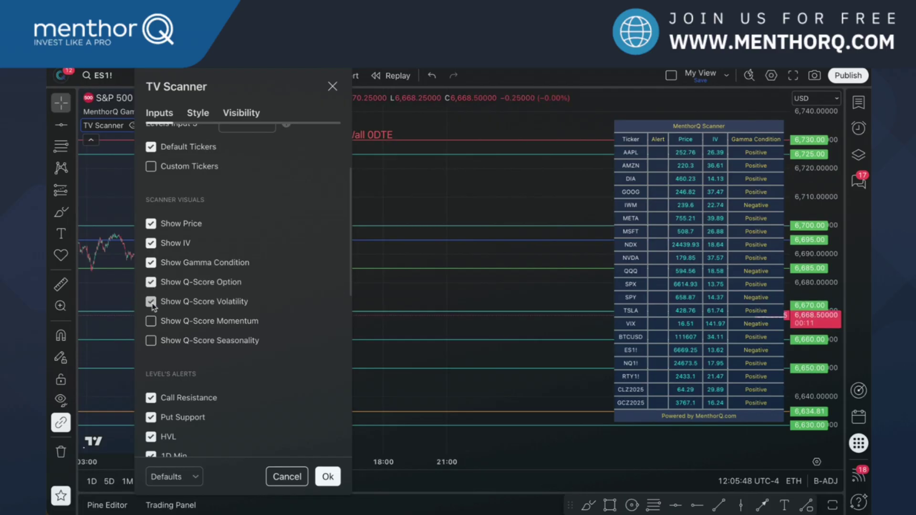
- Show the Q-Score Option, Volatility, Momentum and Seasonality columns in the scanner table, and hide all four again
click(151, 321)
click(151, 341)
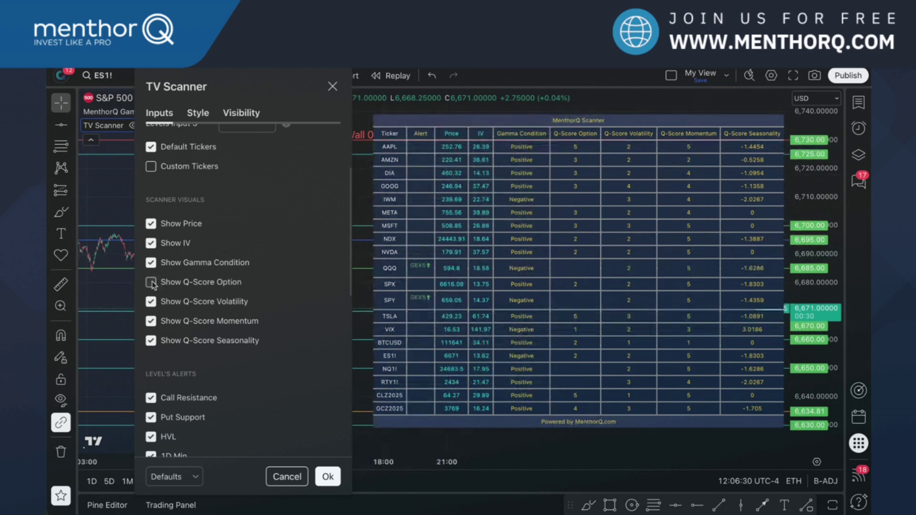
click(151, 302)
click(152, 323)
click(151, 341)
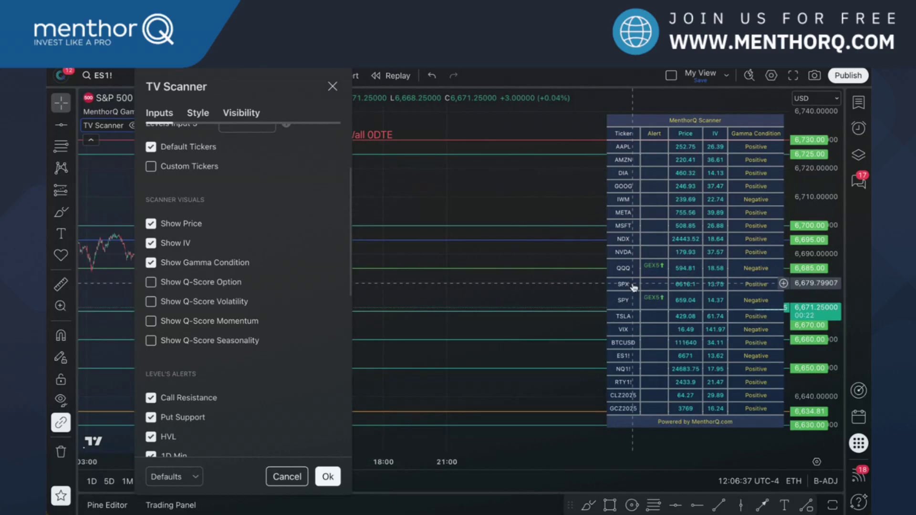
- Disable the GEX 1-5 and GEX 6-10 level alerts and apply the scanner settings
scroll(298, 319, down, 5)
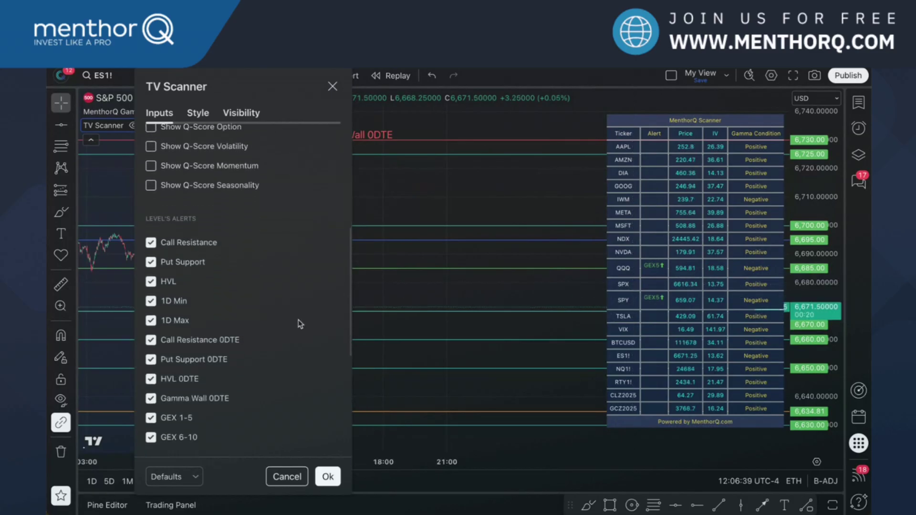
scroll(299, 323, down, 1)
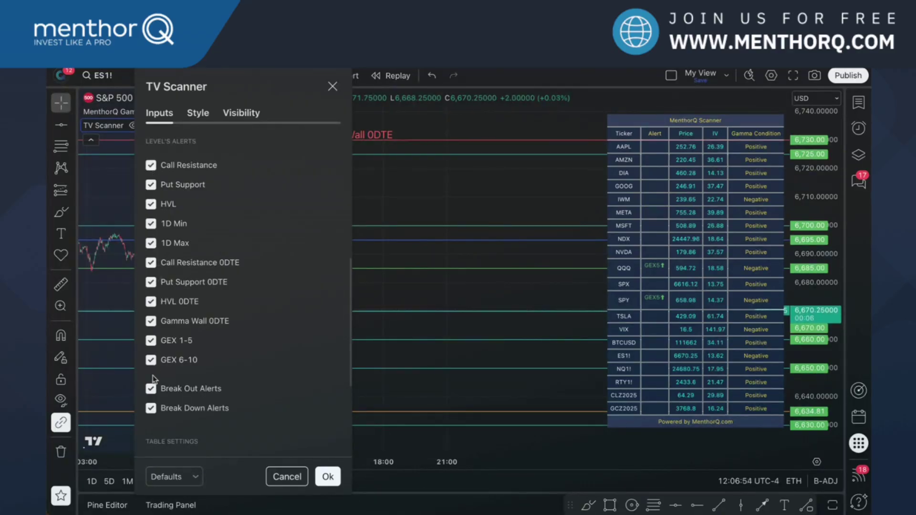
click(150, 340)
click(150, 361)
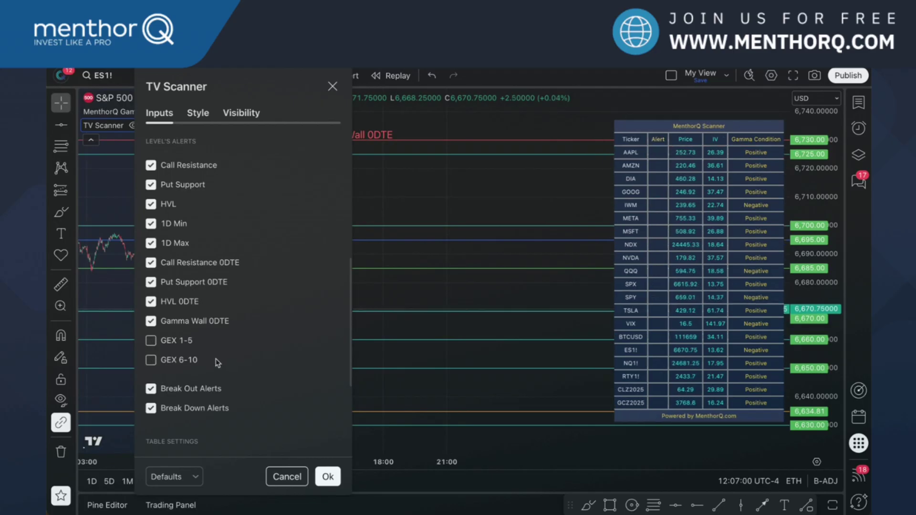
click(151, 389)
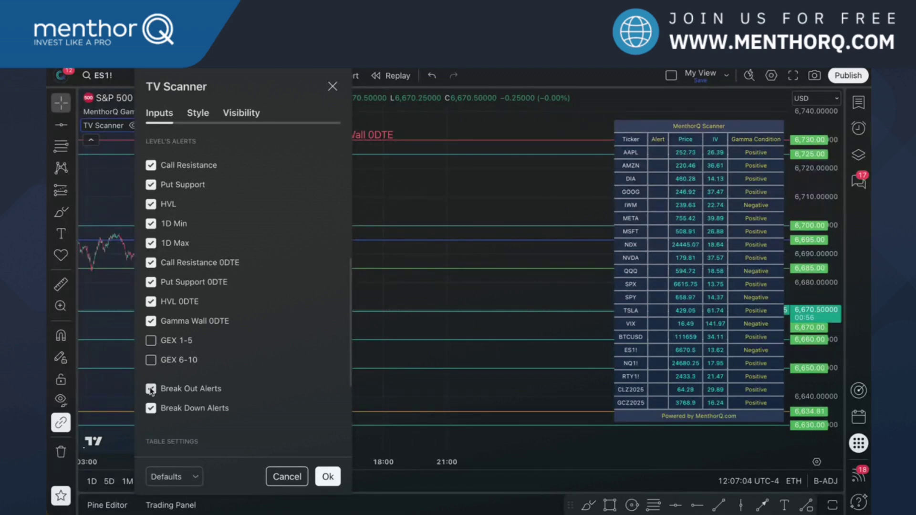
click(328, 477)
- Draw two freehand brush strokes, one rising to the GEX 3 line and one falling towards the Call Resistance 0DTE line
click(588, 505)
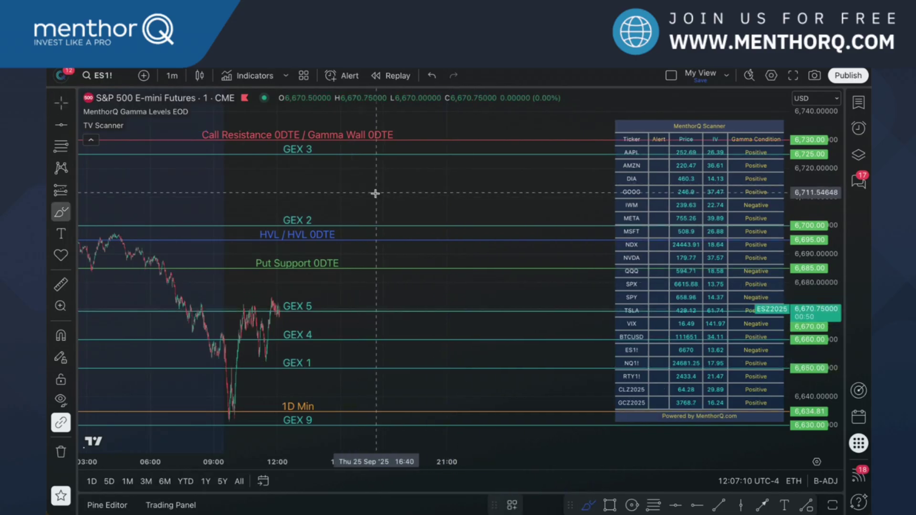
drag(374, 194, 454, 155)
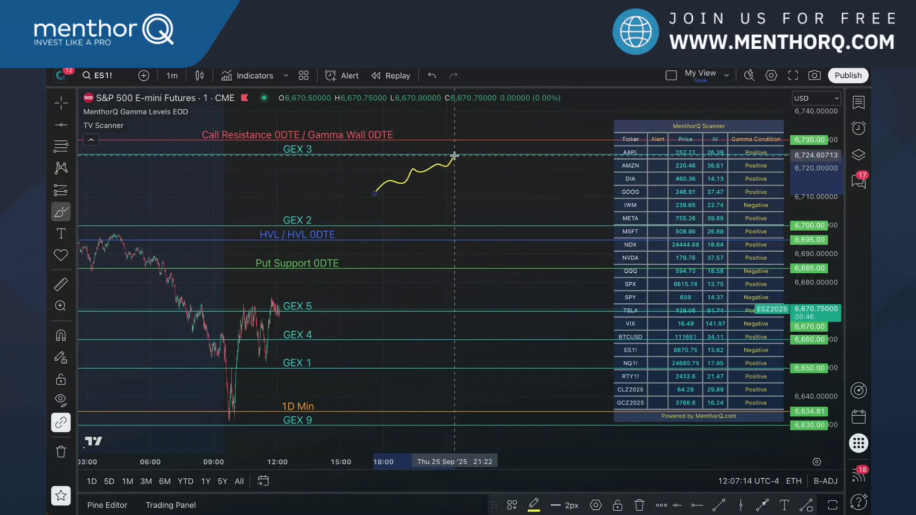
drag(415, 110, 497, 139)
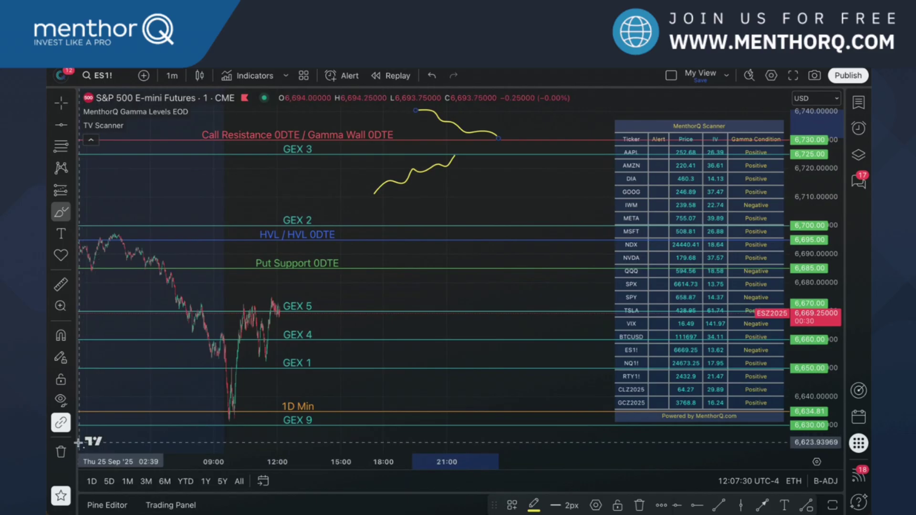
- Remove the brush drawings from the chart and return to the crosshair cursor
click(61, 452)
click(106, 442)
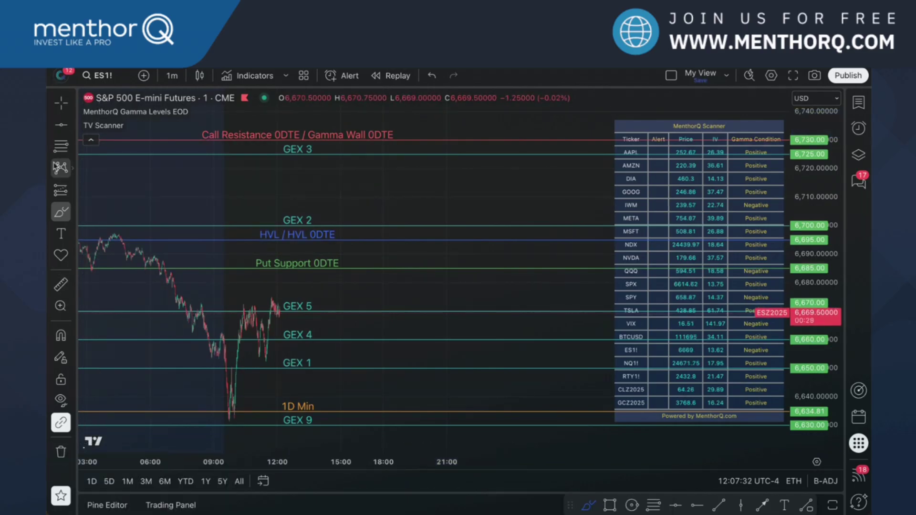
click(61, 104)
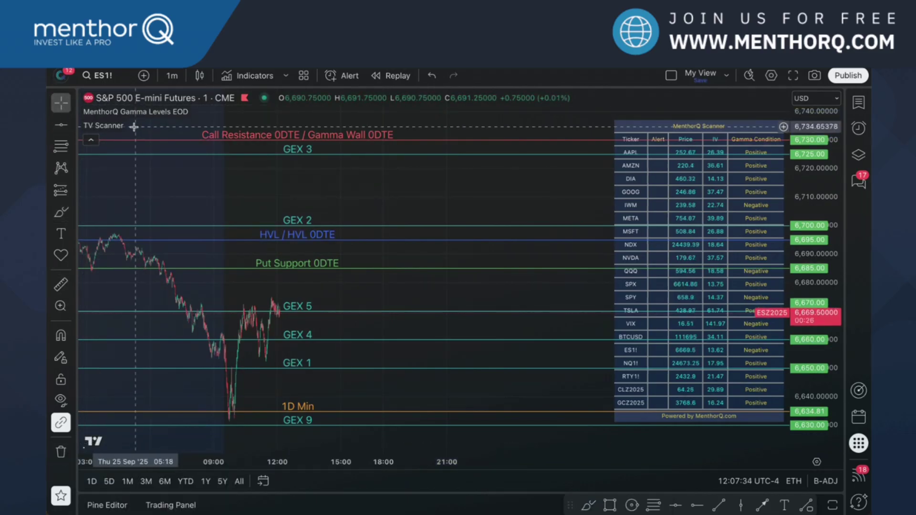
- Open the TV Scanner settings at the table settings and move the dialog further away from the scanner table
click(150, 126)
scroll(467, 366, down, 5)
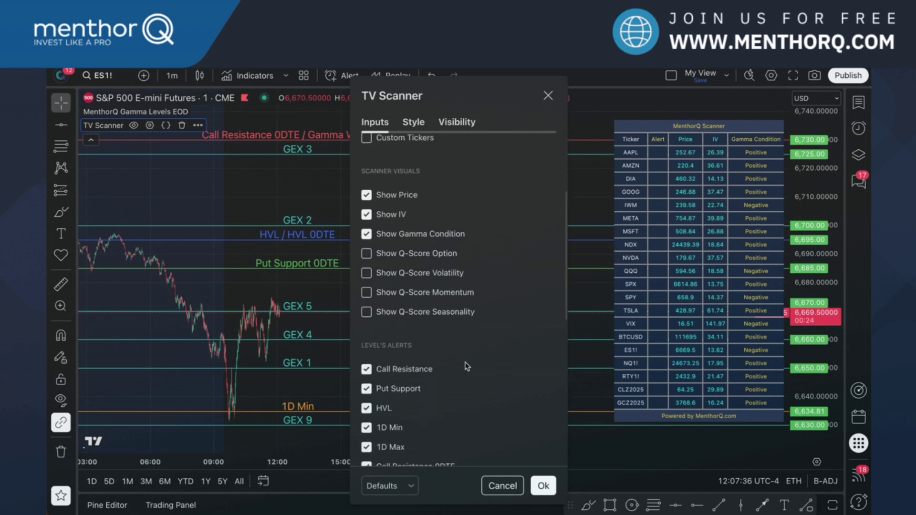
scroll(467, 366, down, 7)
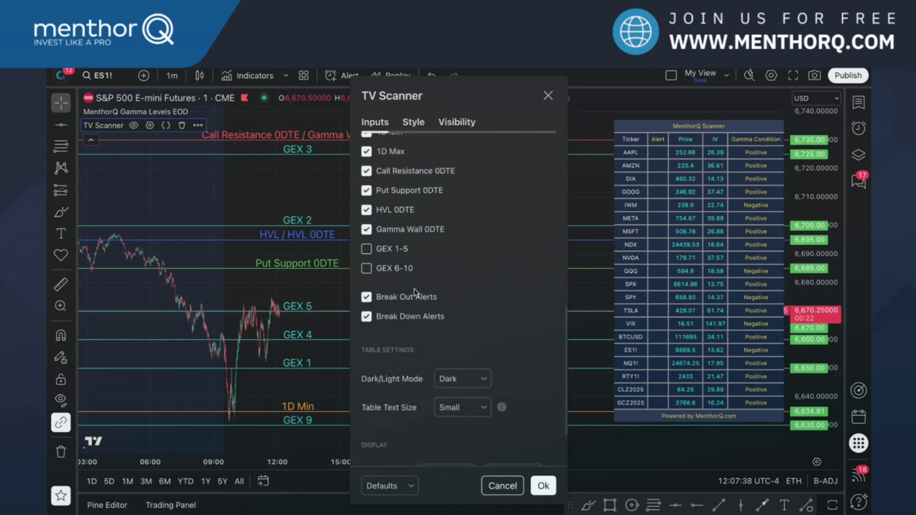
scroll(414, 292, down, 3)
drag(483, 92, 351, 91)
- Switch the scanner table to Light mode, check the text size options, and set the mode back to Dark
click(324, 301)
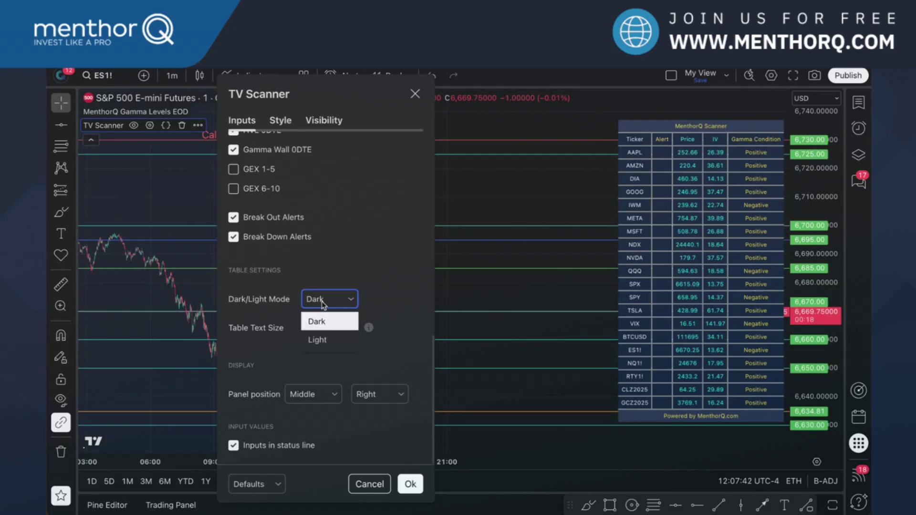
click(319, 338)
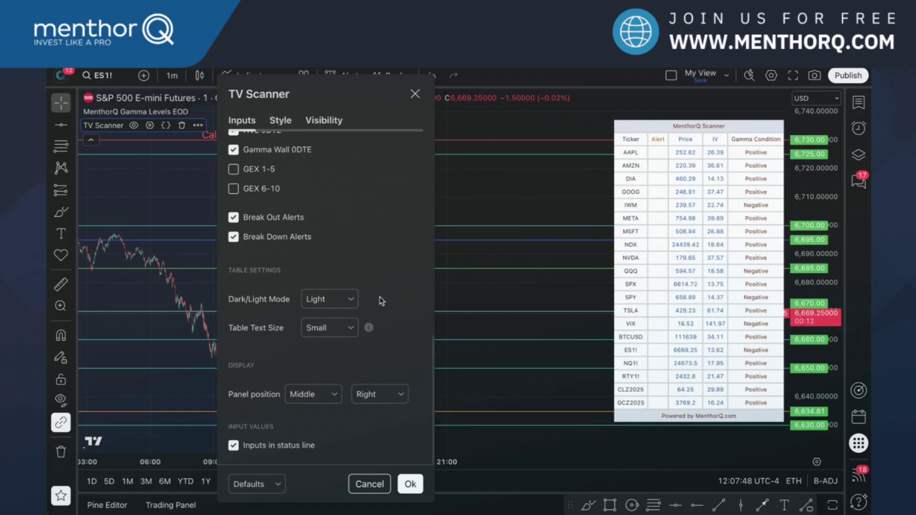
click(330, 330)
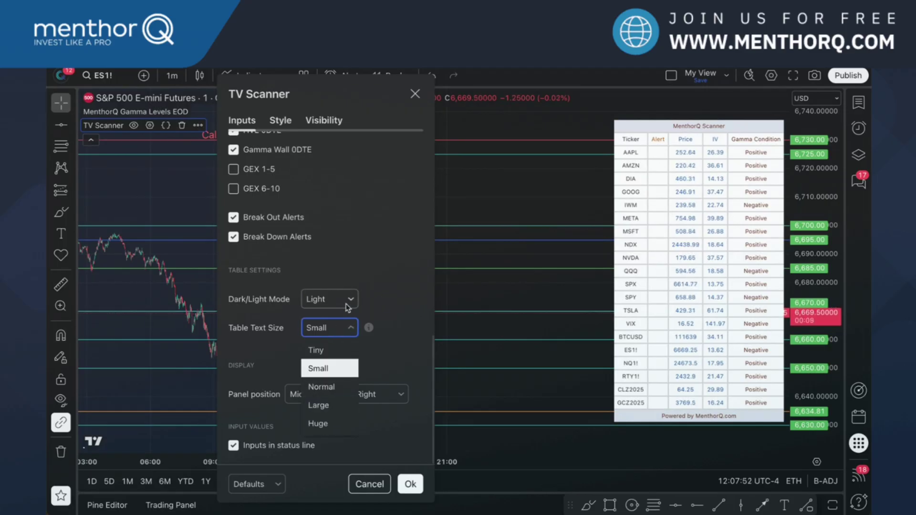
click(347, 307)
click(319, 321)
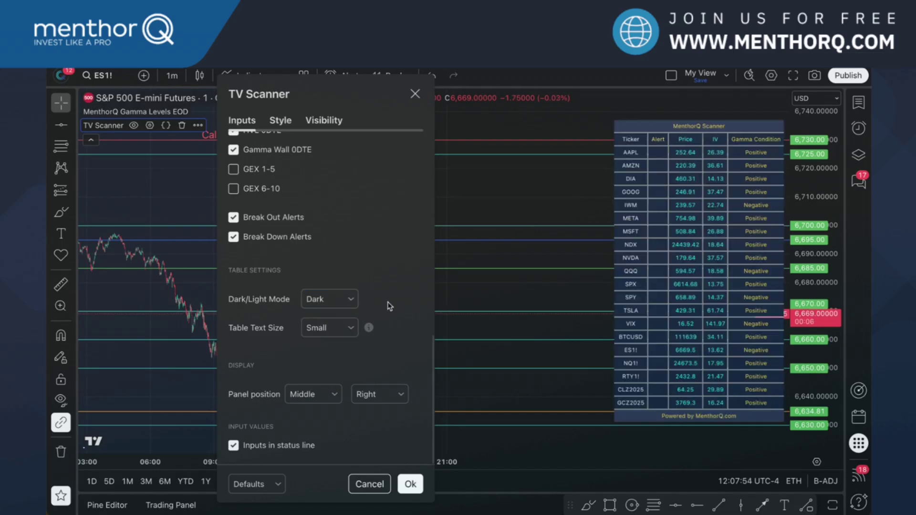
- Check the vertical and horizontal panel position options for the scanner table, keeping Middle and Right
click(323, 396)
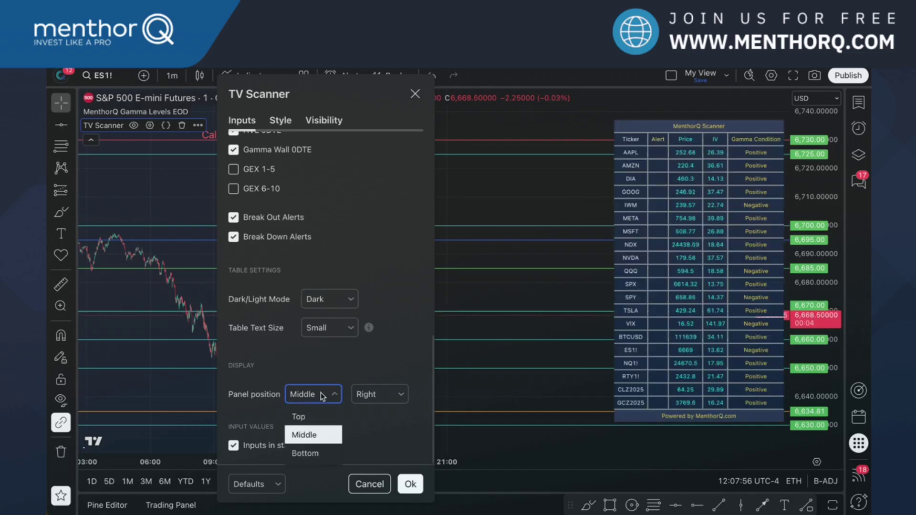
click(372, 395)
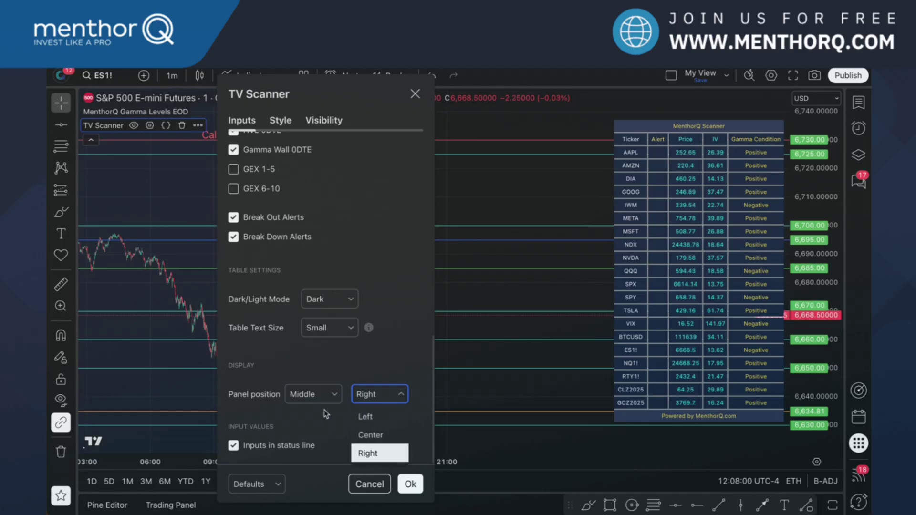
click(329, 390)
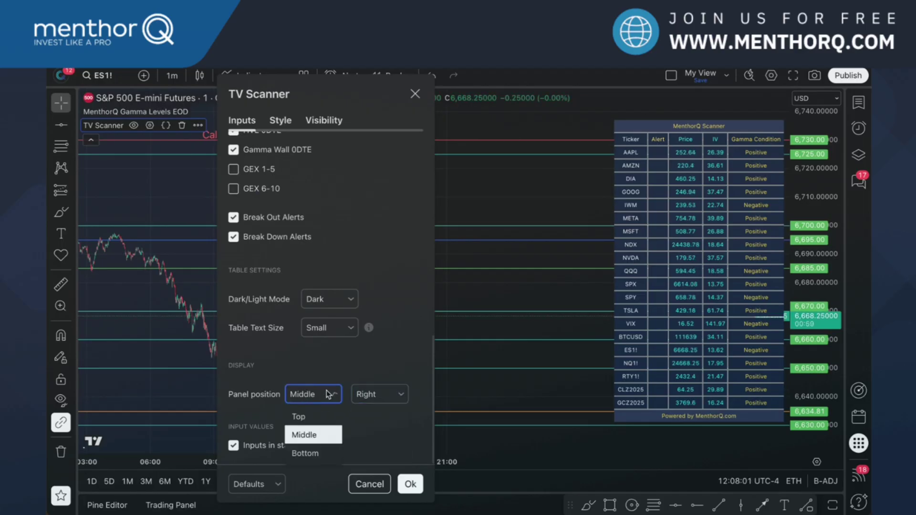
click(368, 361)
- Enable the GEX 1-5 and GEX 6-10 level alerts in the TV Scanner settings and apply them
scroll(315, 359, up, 5)
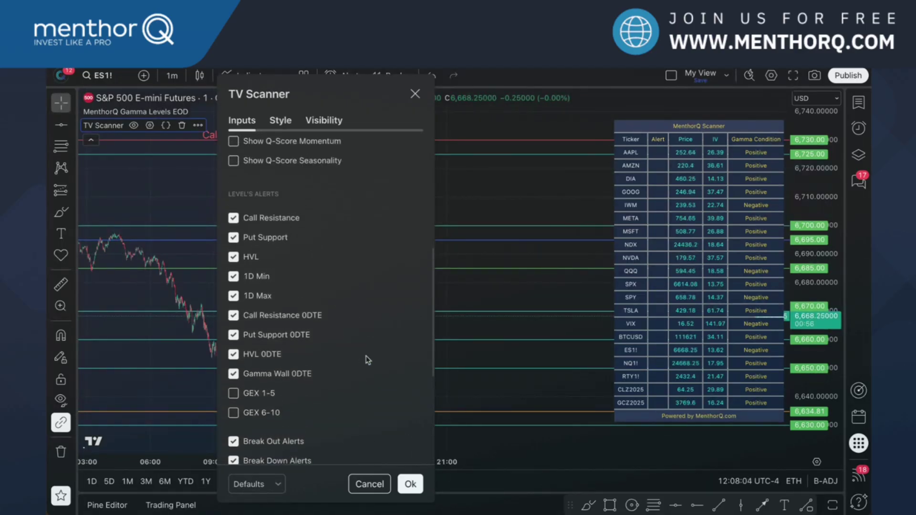
click(234, 392)
click(233, 413)
scroll(331, 363, up, 5)
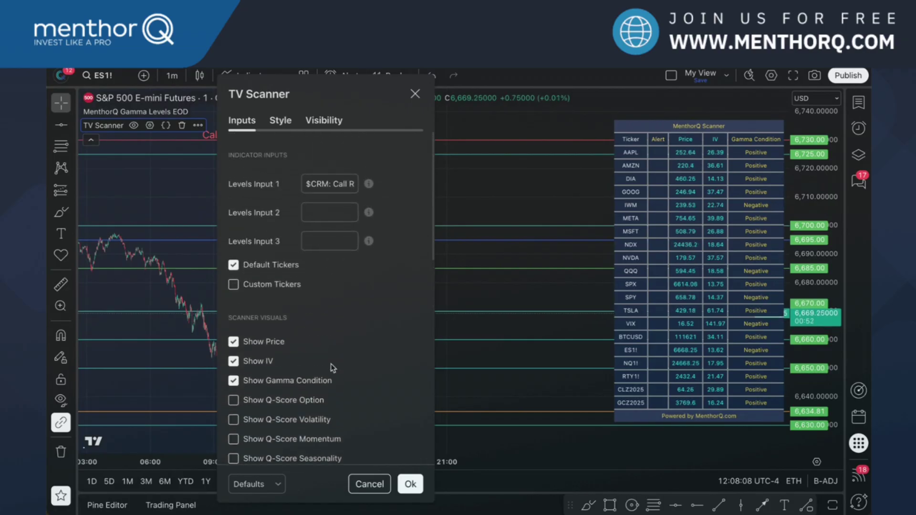
click(410, 485)
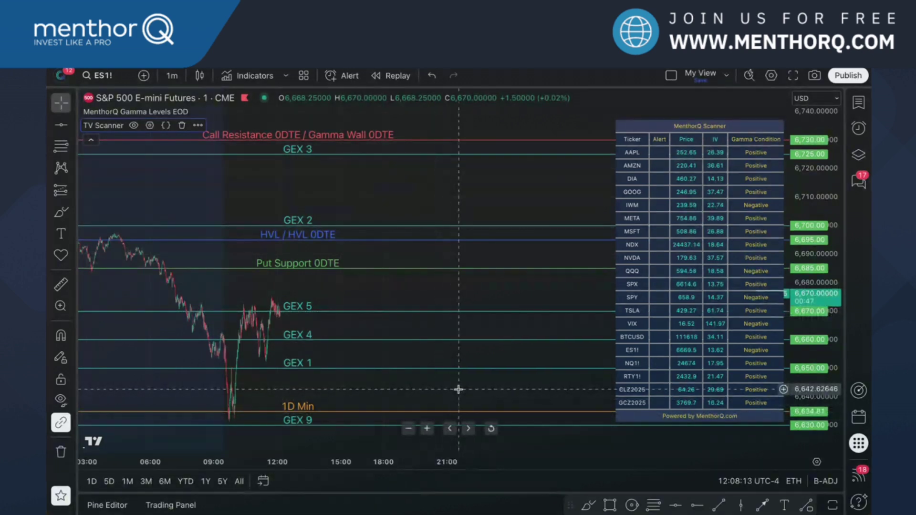
- Create an ES1! alert with TV Scanner as the condition on any alert() function call, checking its notification options before creating it
click(858, 130)
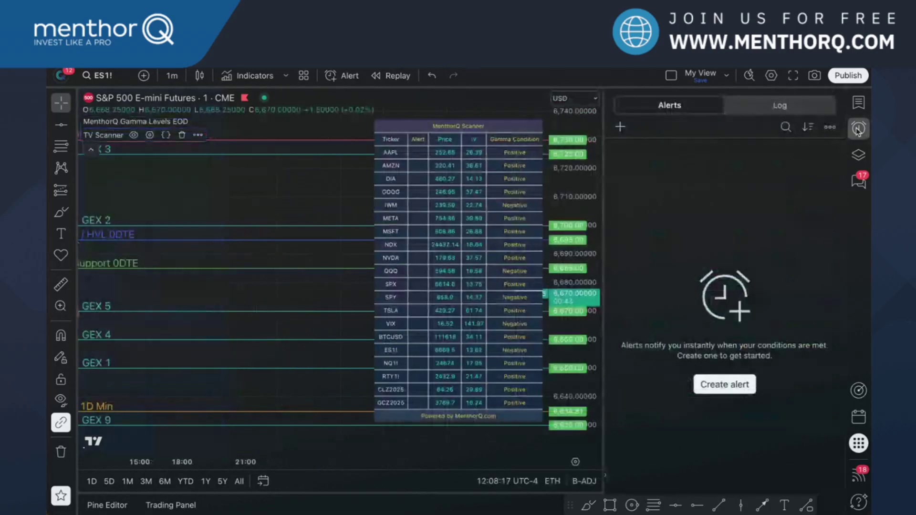
click(621, 128)
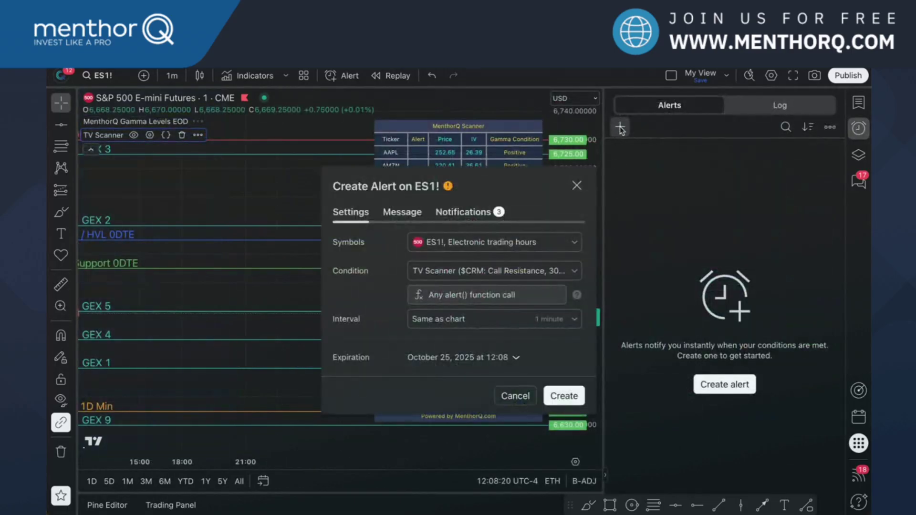
click(470, 272)
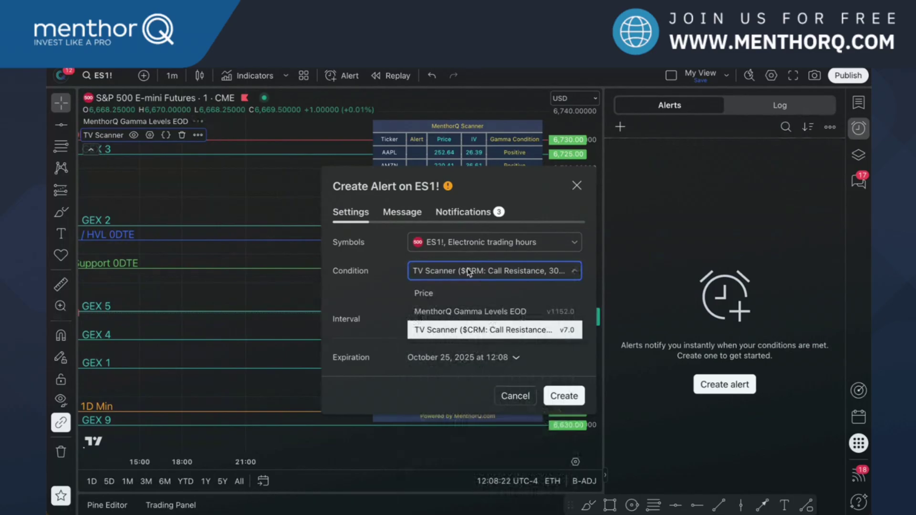
click(470, 273)
click(469, 272)
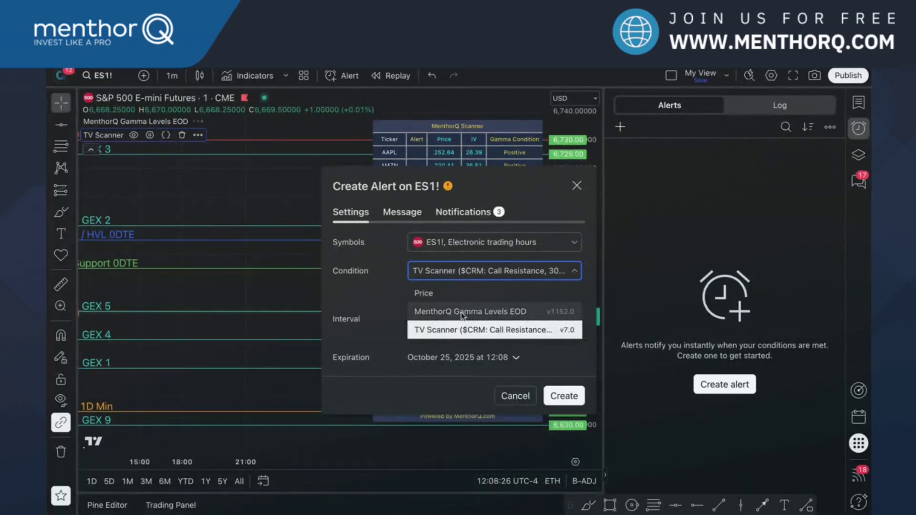
click(438, 329)
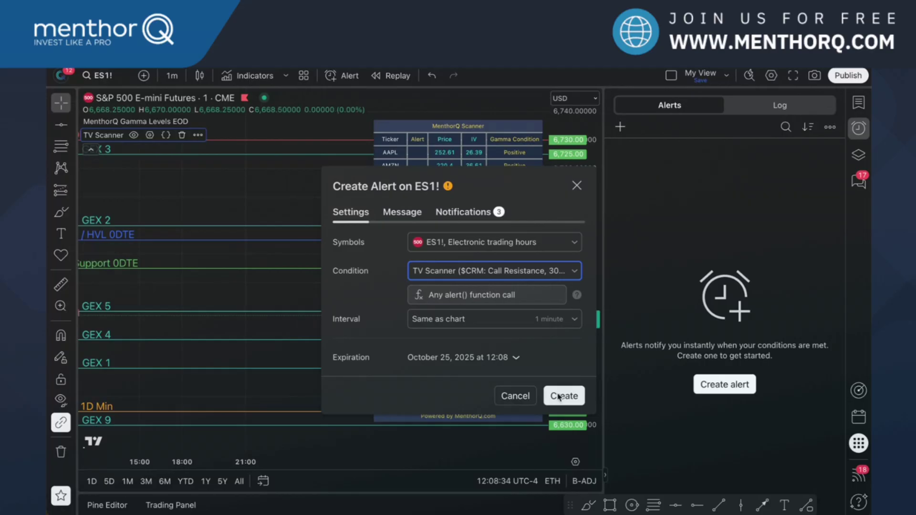
click(463, 213)
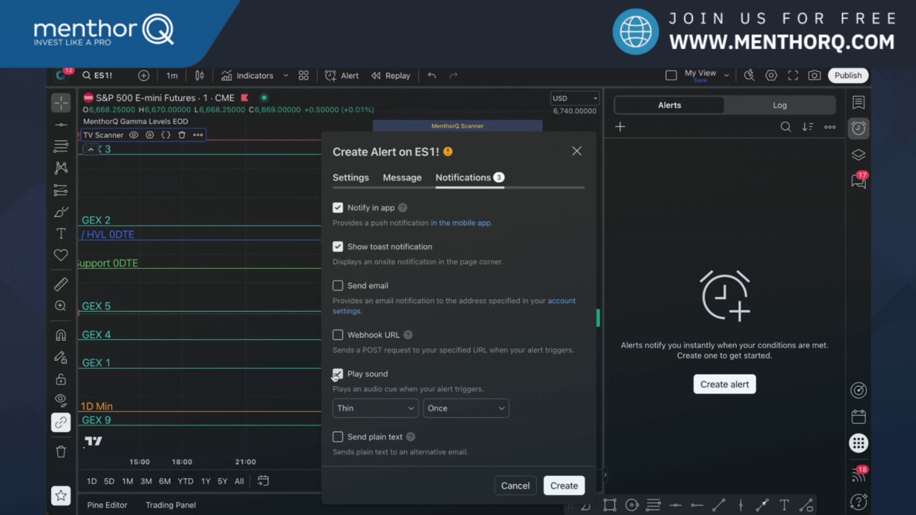
click(564, 486)
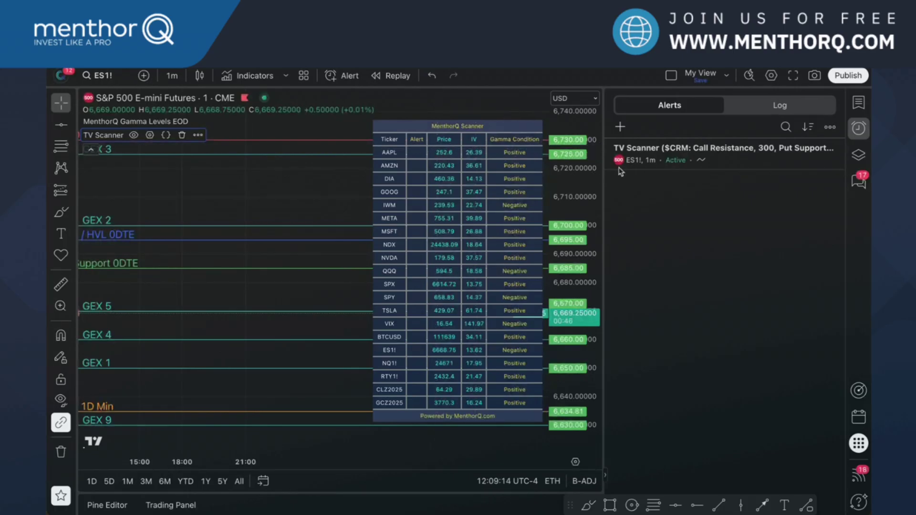
mouse_move(701, 167)
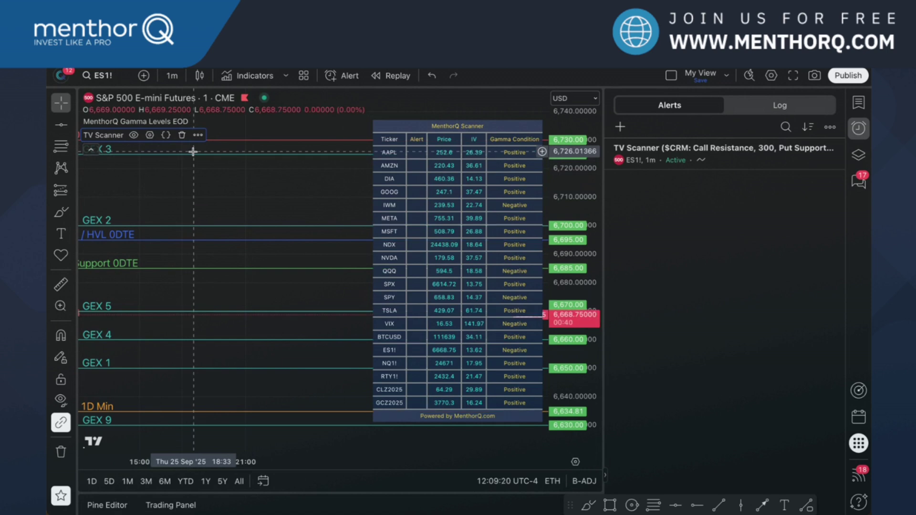
- Review the selected level alerts in the TV Scanner settings, close them, and bring up the watchlist
click(149, 135)
scroll(434, 375, down, 6)
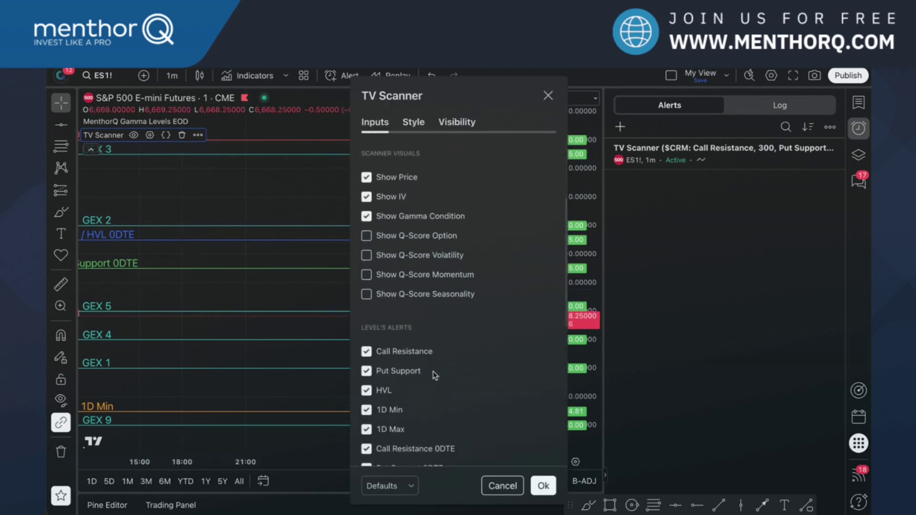
scroll(435, 375, up, 2)
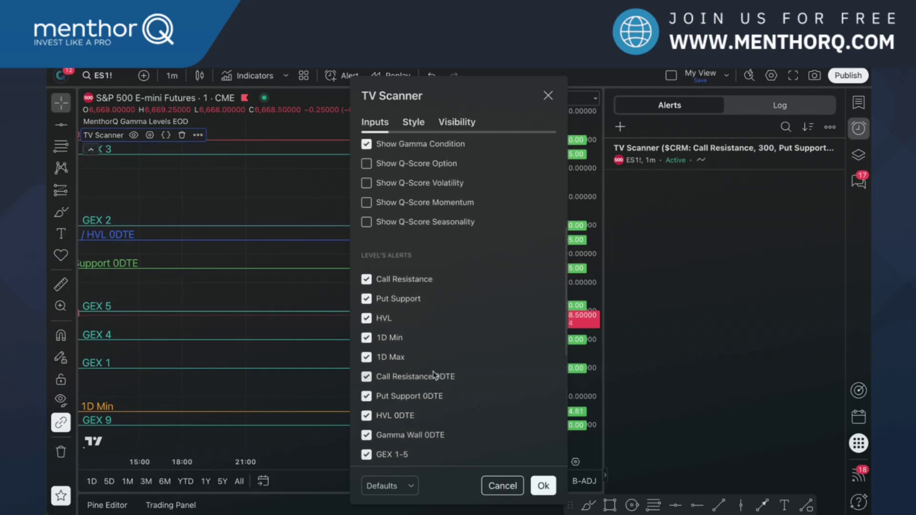
click(540, 485)
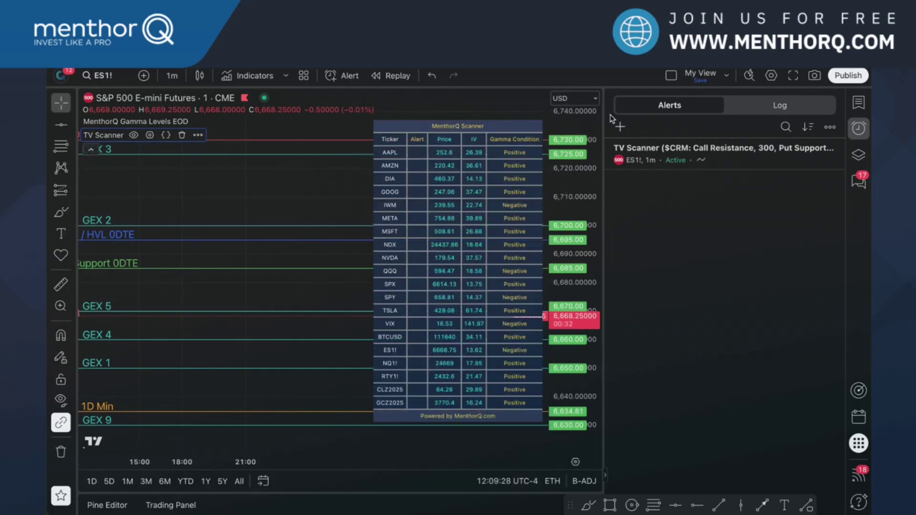
click(854, 108)
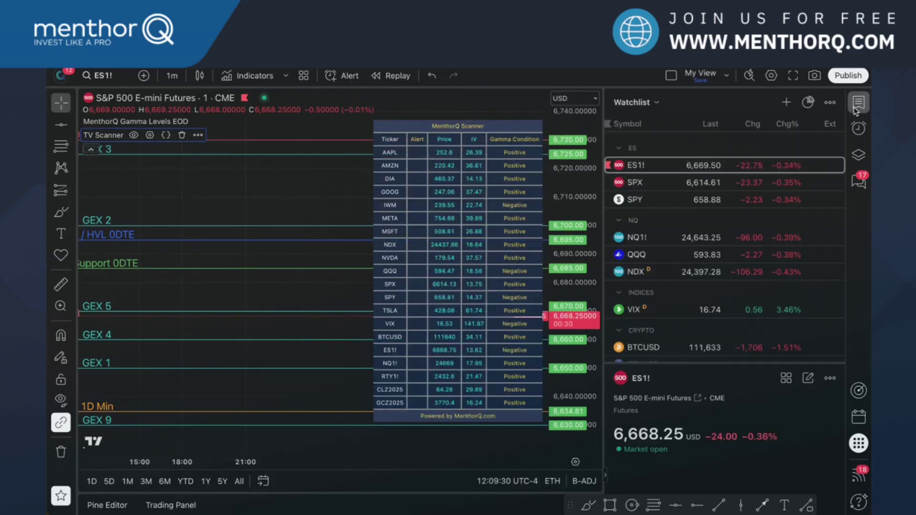
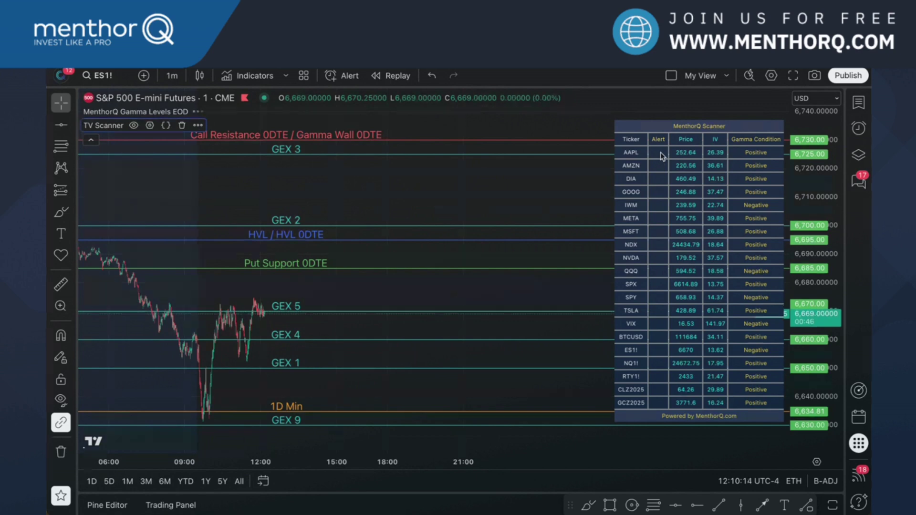
- Hide the TV Scanner table and show it again, and look through the available chart intervals, keeping 1 minute
click(133, 125)
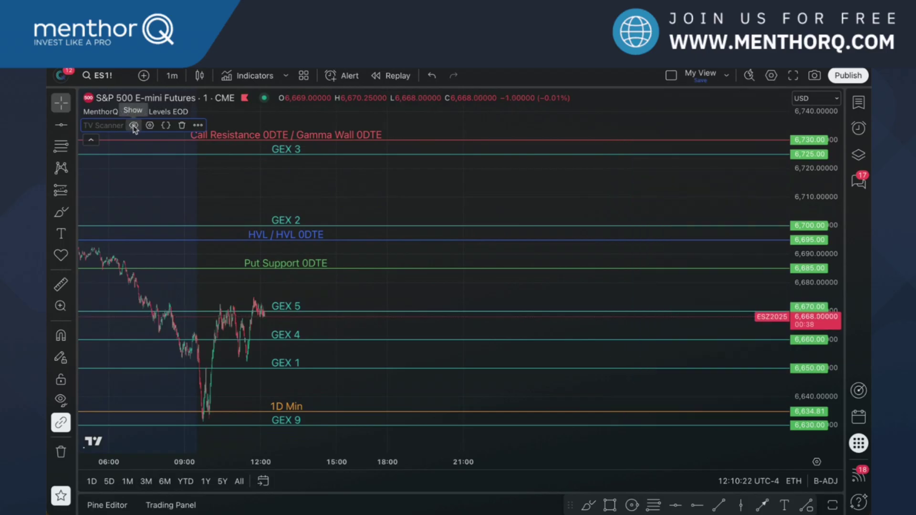
click(133, 125)
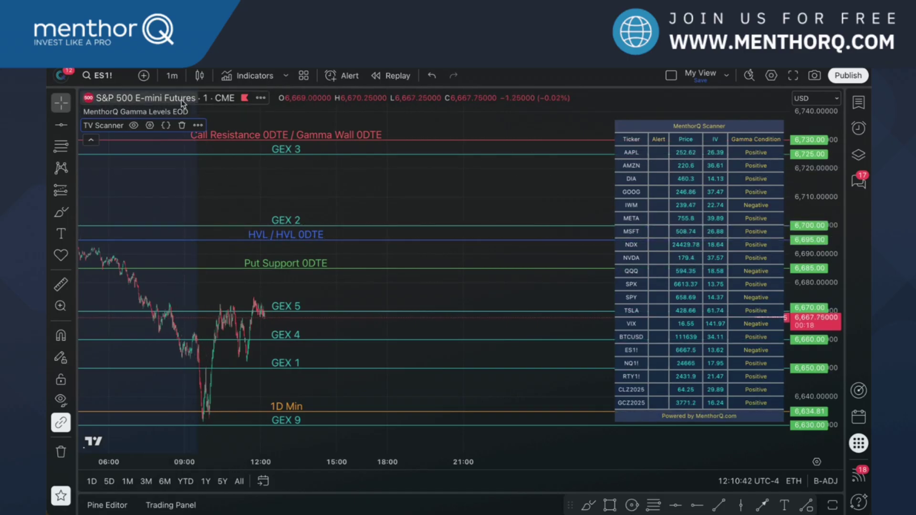
click(173, 76)
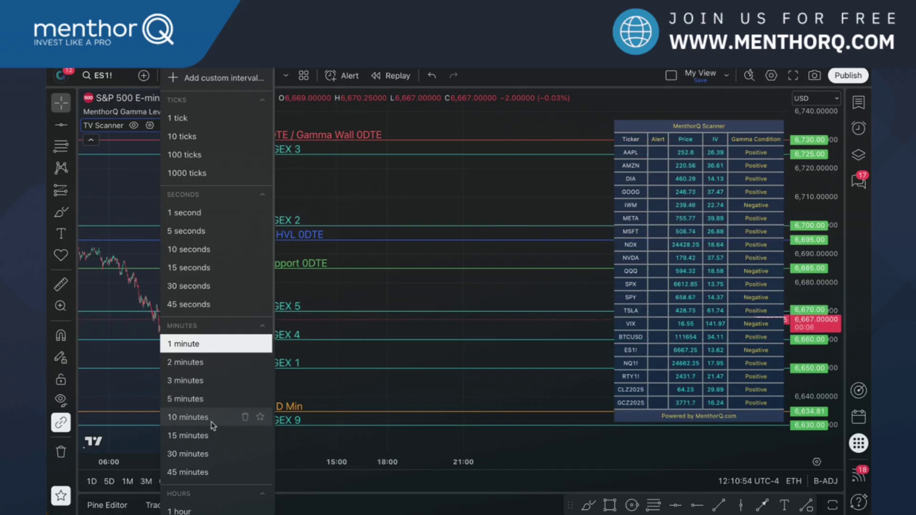
click(410, 284)
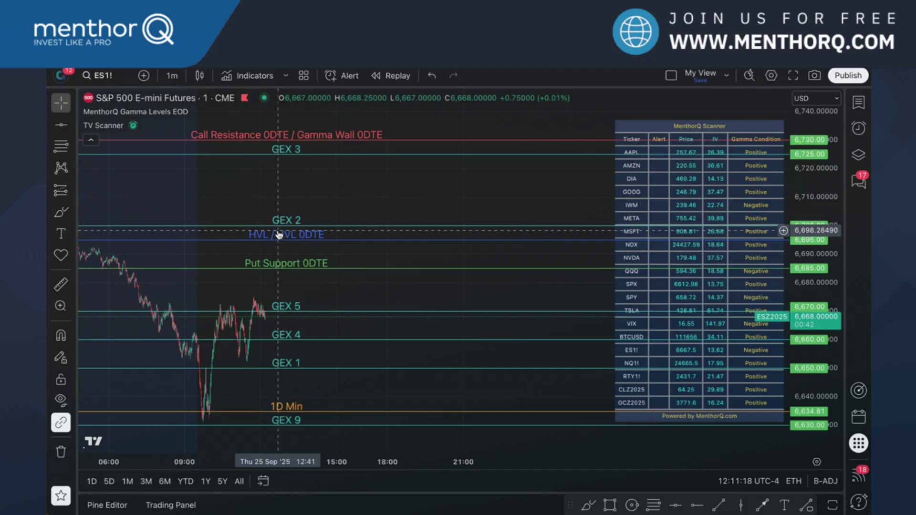
- On the NQ1! chart, remove the MenthorQ Gamma Levels EOD indicator and add MenthorQ Levels | End of Day from the invite-only scripts
scroll(408, 285, up, 2)
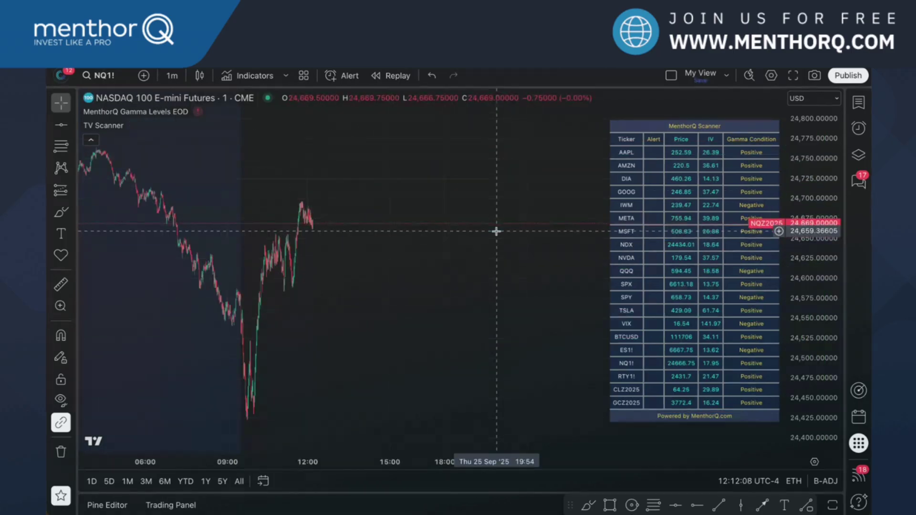
mouse_move(243, 115)
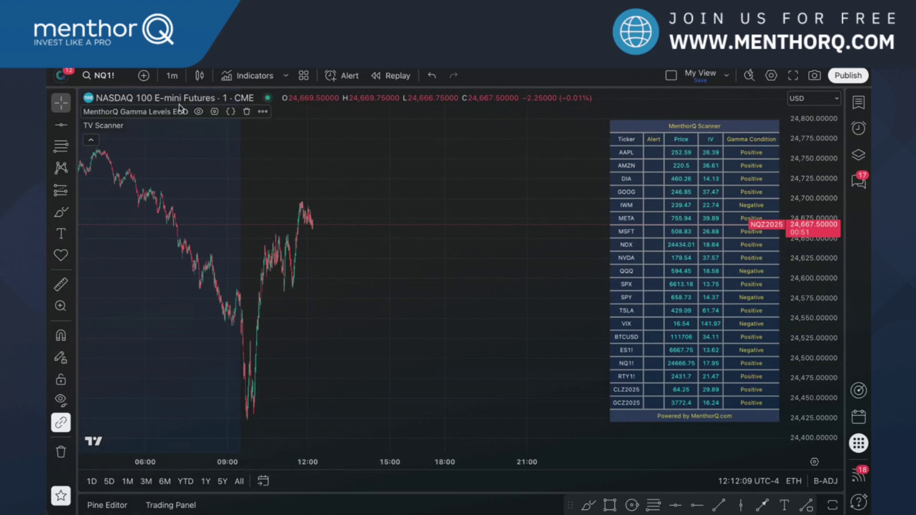
click(247, 112)
click(261, 80)
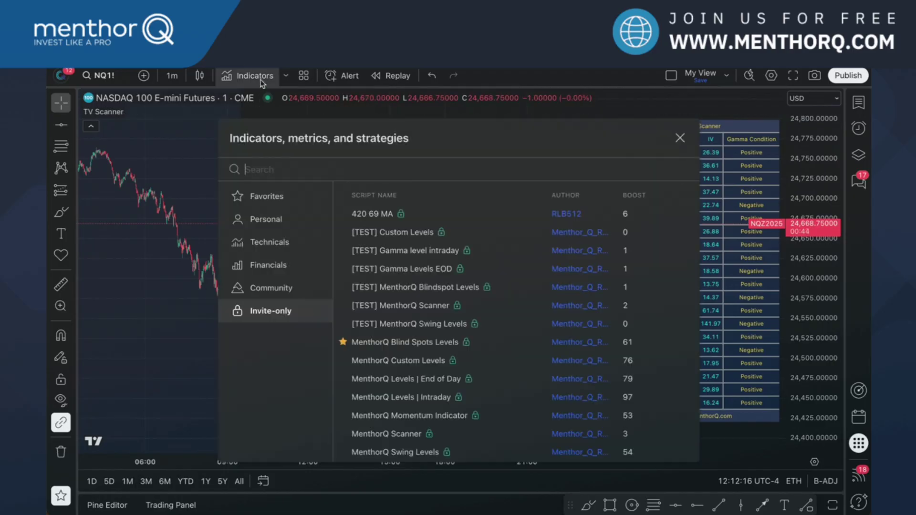
click(420, 382)
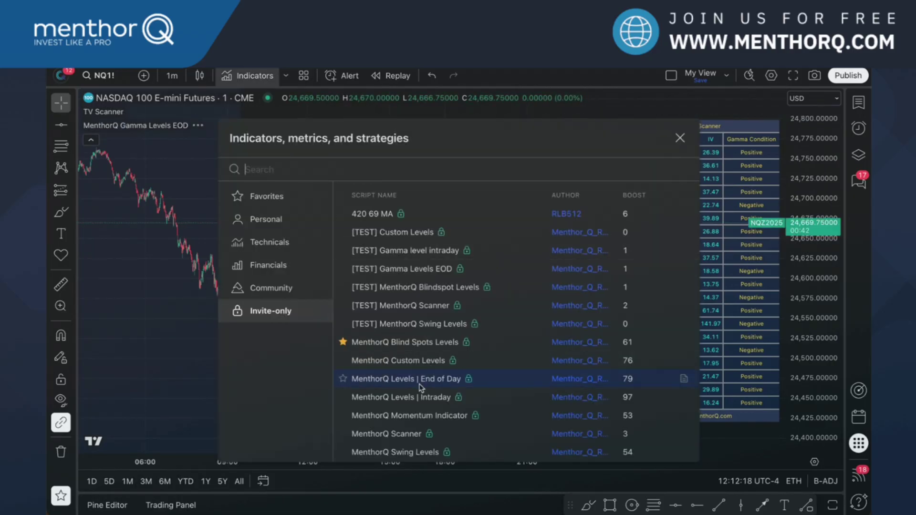
click(680, 138)
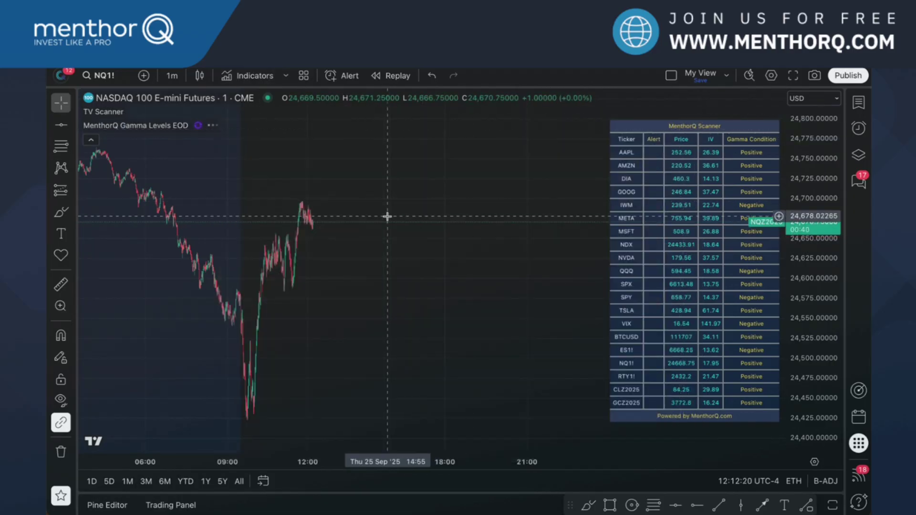
- Update the MenthorQ Gamma Levels EOD indicator to its latest version on all charts and bring more price history into view
click(198, 126)
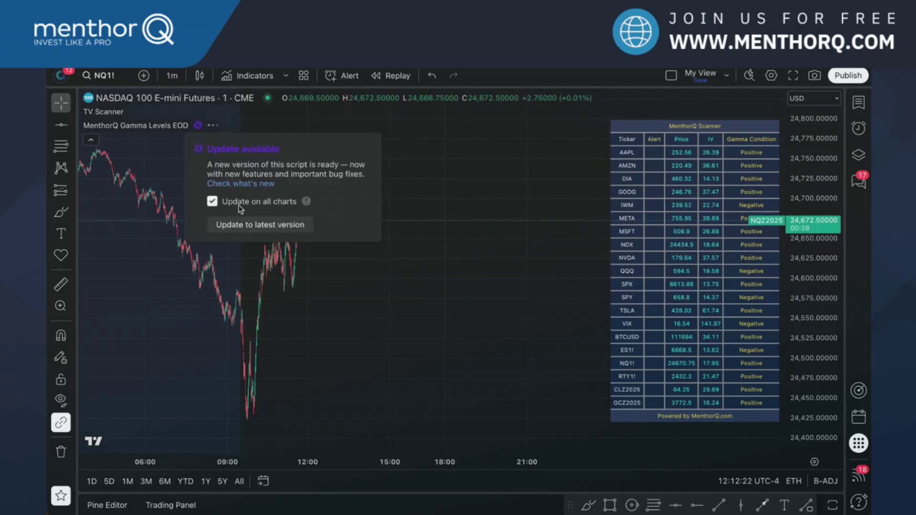
click(240, 225)
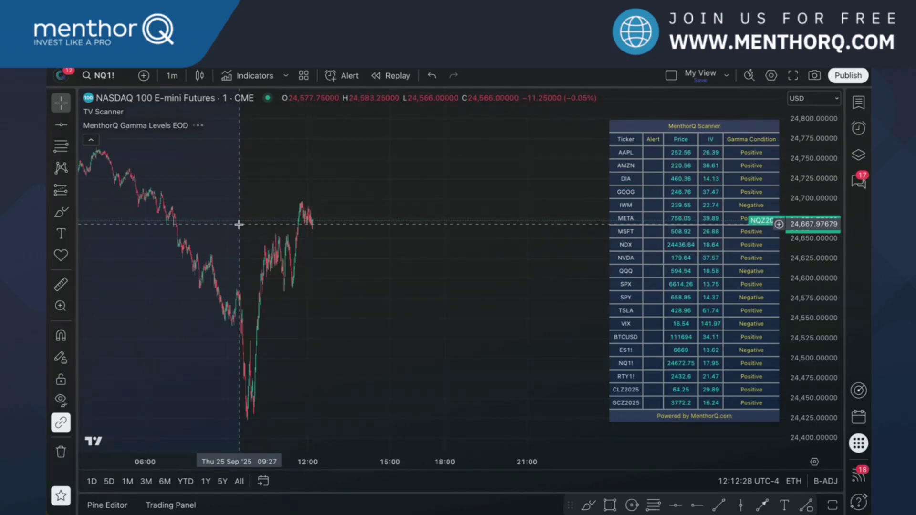
scroll(323, 220, down, 2)
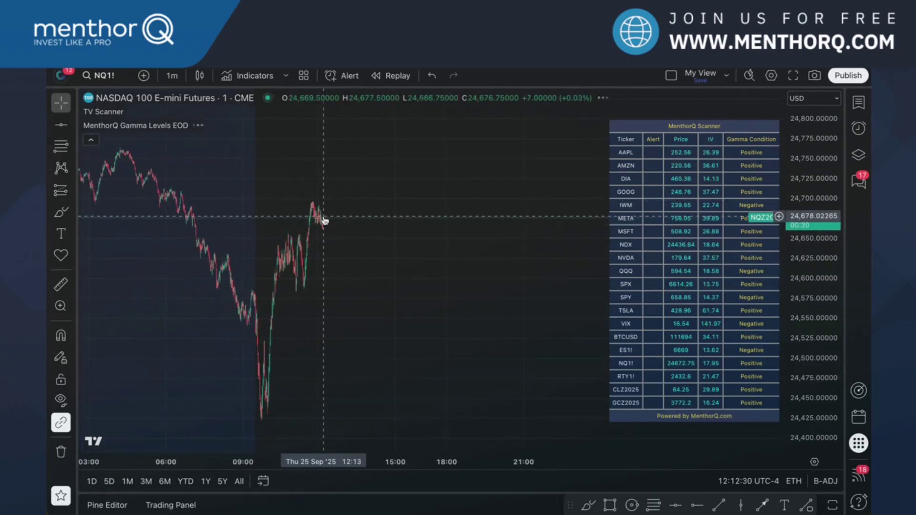
scroll(324, 221, down, 1)
scroll(324, 220, down, 2)
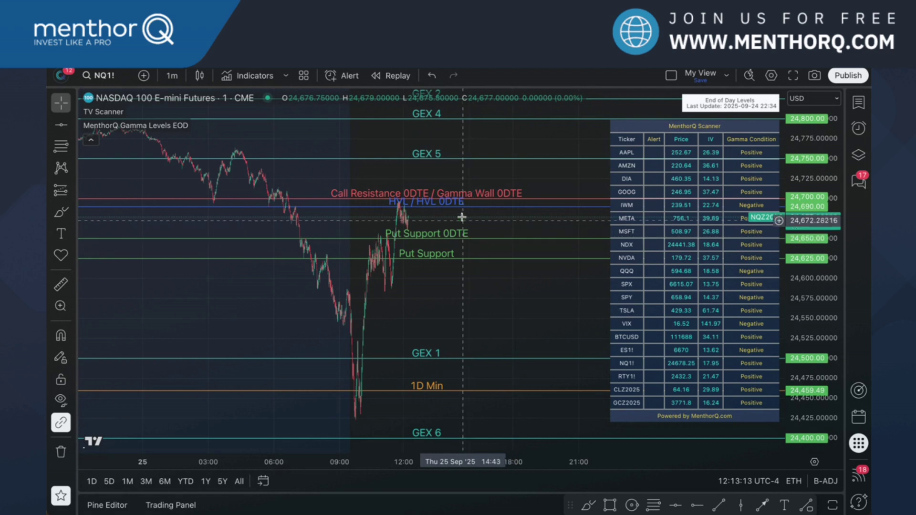
- Switch to the MenthorQ dashboard and view the SPX End Of Day page followed by the Intraday page
scroll(467, 210, up, 1)
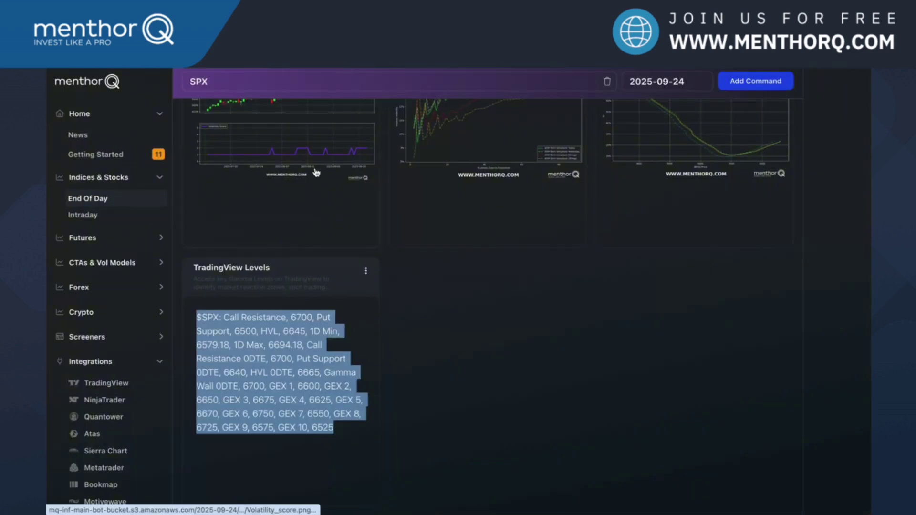
click(91, 199)
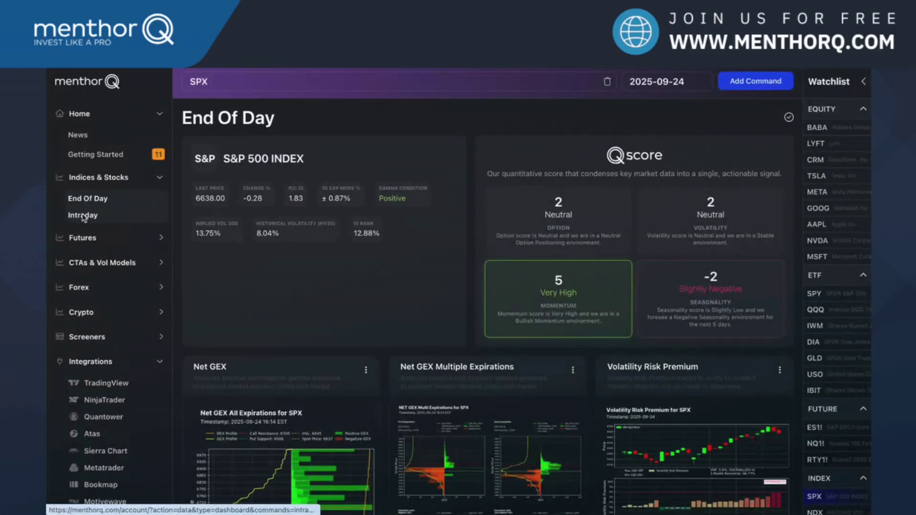
click(82, 216)
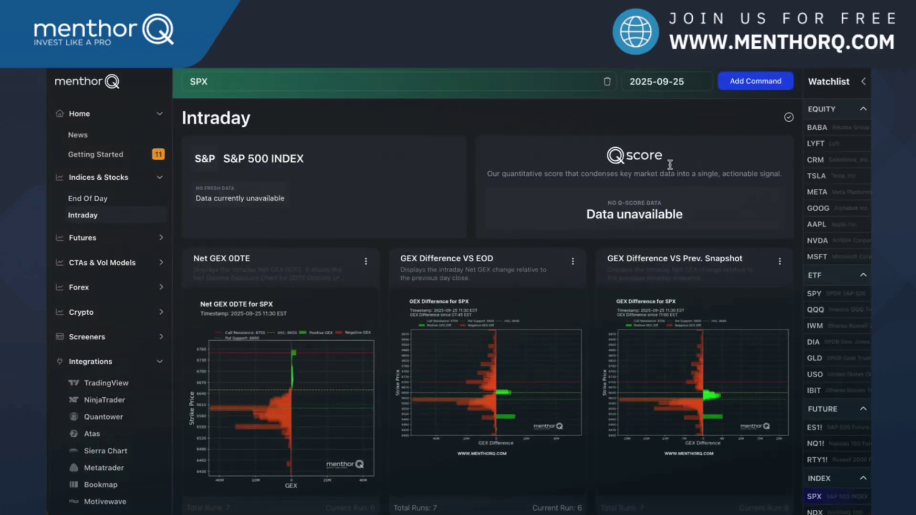
- Open TSLA on the dashboard's Intraday page and select its full TradingView Levels Intraday text for copying
click(818, 177)
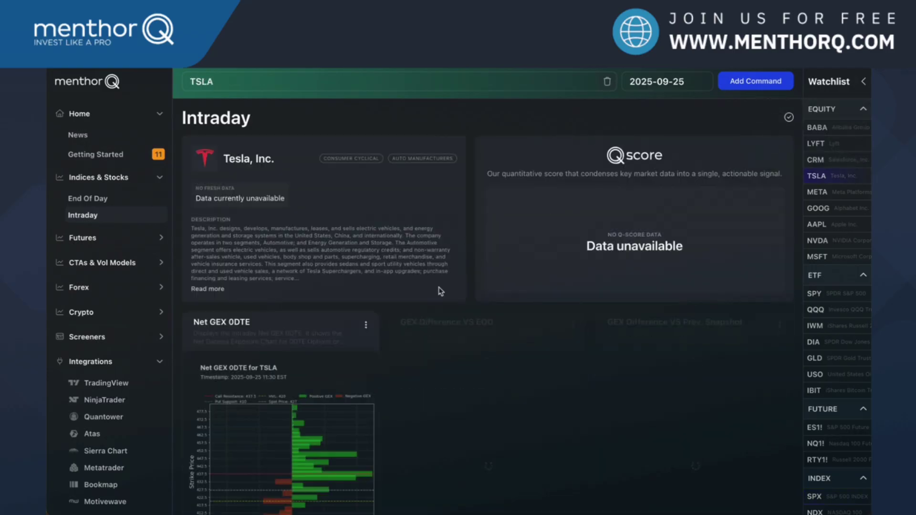
scroll(440, 291, down, 7)
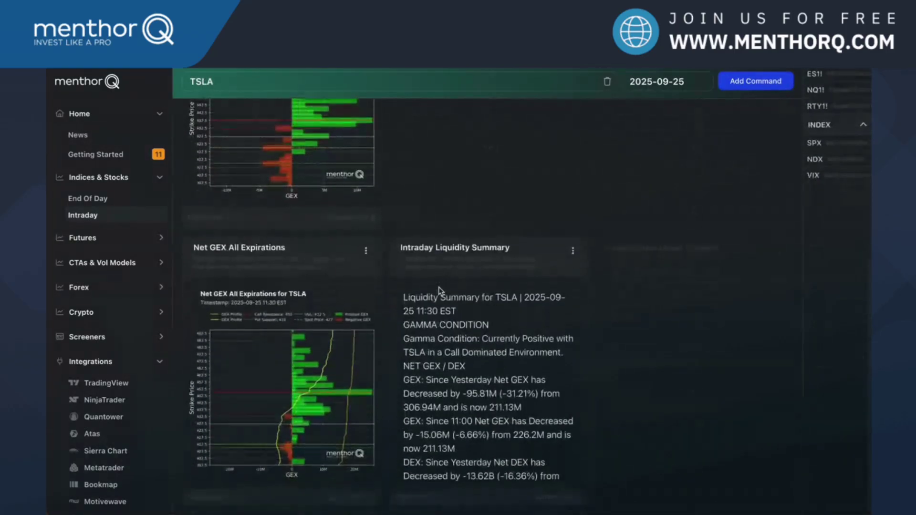
scroll(441, 291, down, 3)
triple_click(652, 321)
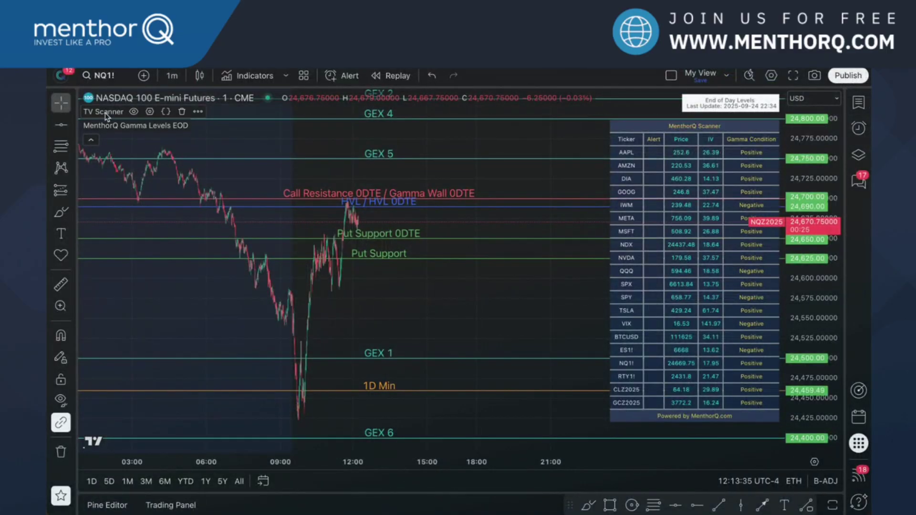
- Back in TradingView, paste the TSLA levels into the TV Scanner's Levels Input 2 and enable Custom Tickers instead of Default Tickers
click(150, 112)
click(458, 212)
key(ctrl+v)
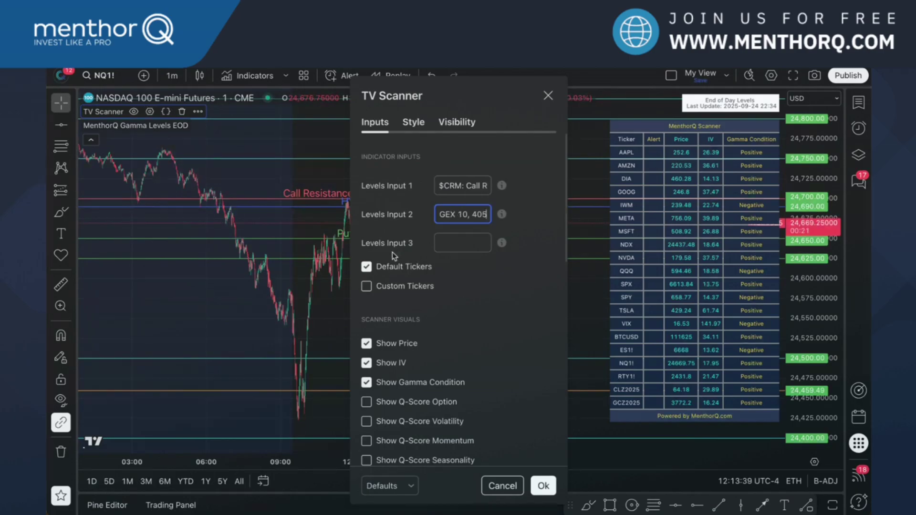
click(366, 287)
click(366, 267)
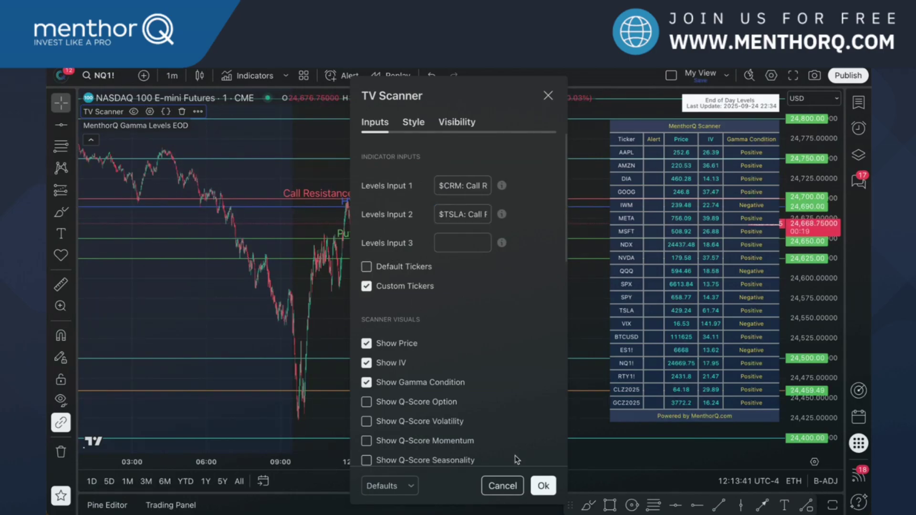
click(543, 486)
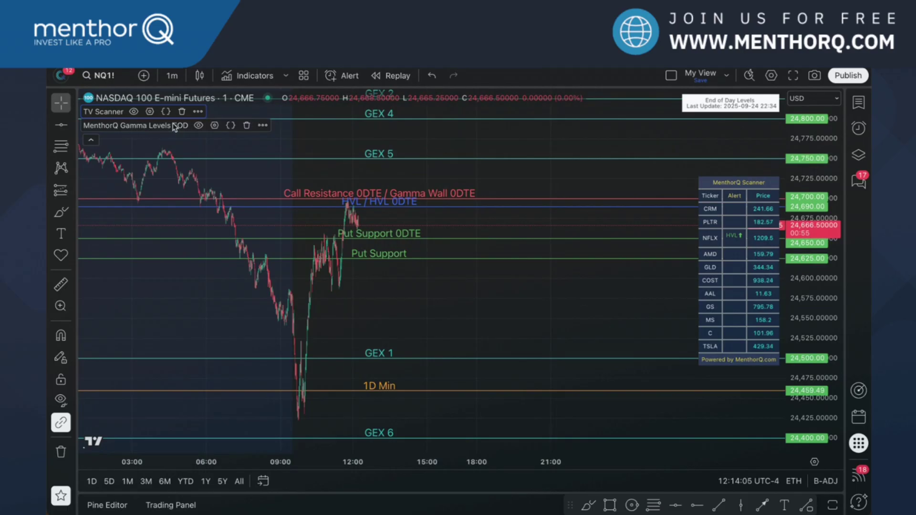
- Review the indicator settings without changing them and check the active TV Scanner alert in the alerts list
click(214, 125)
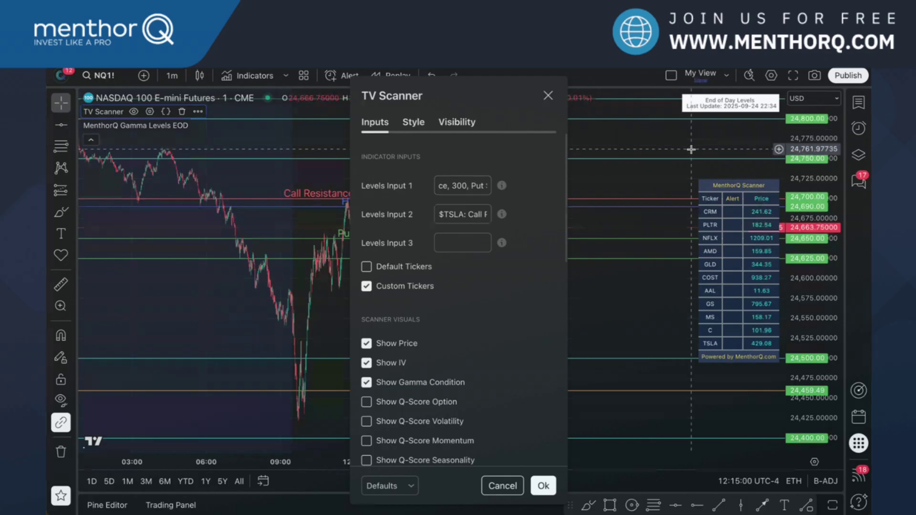
key(Escape)
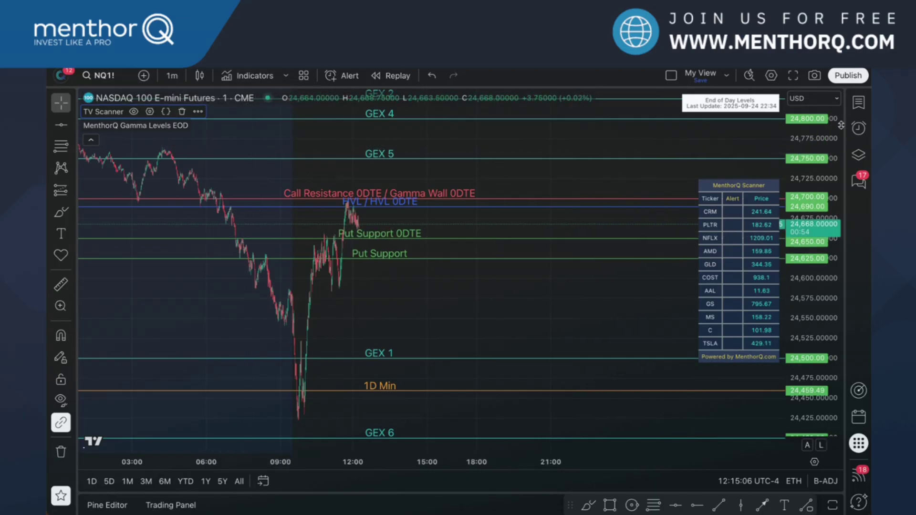
click(859, 128)
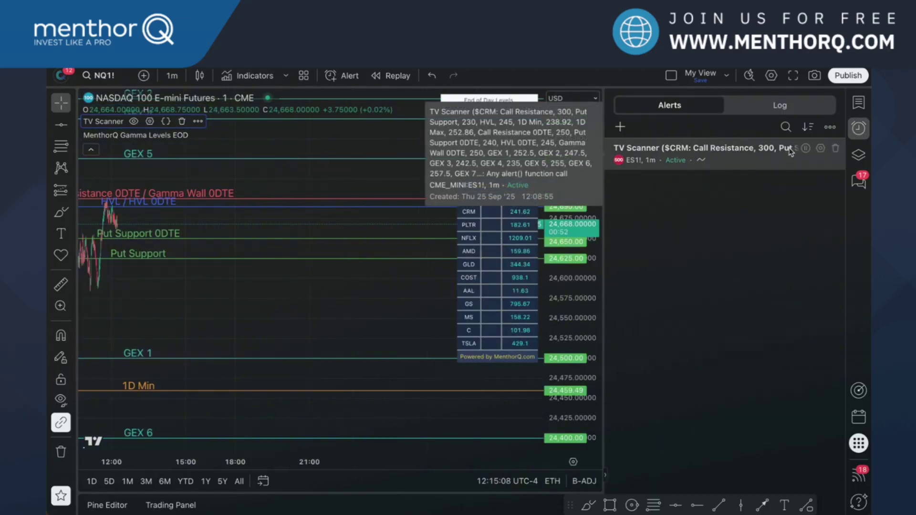
click(859, 103)
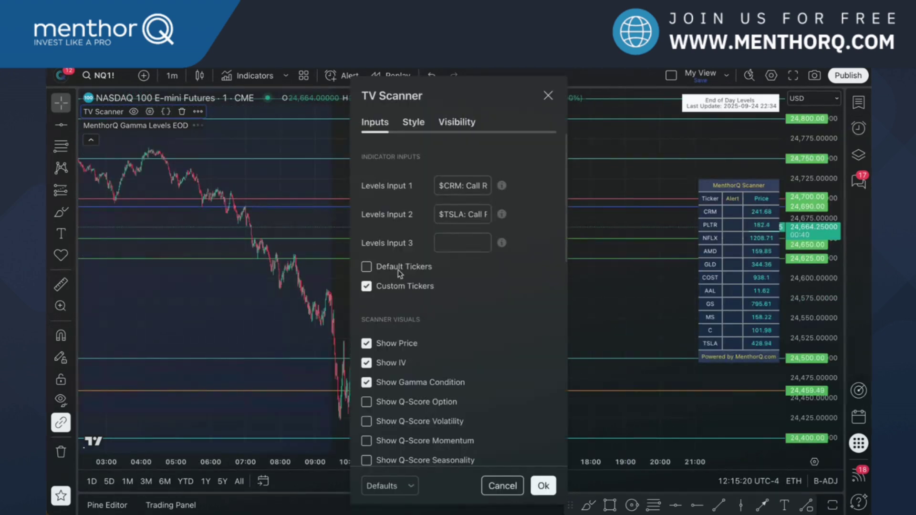
- Switch the TV Scanner back to Default Tickers with Custom Tickers off, and bring the latest NQ1! price action into closer view
click(398, 268)
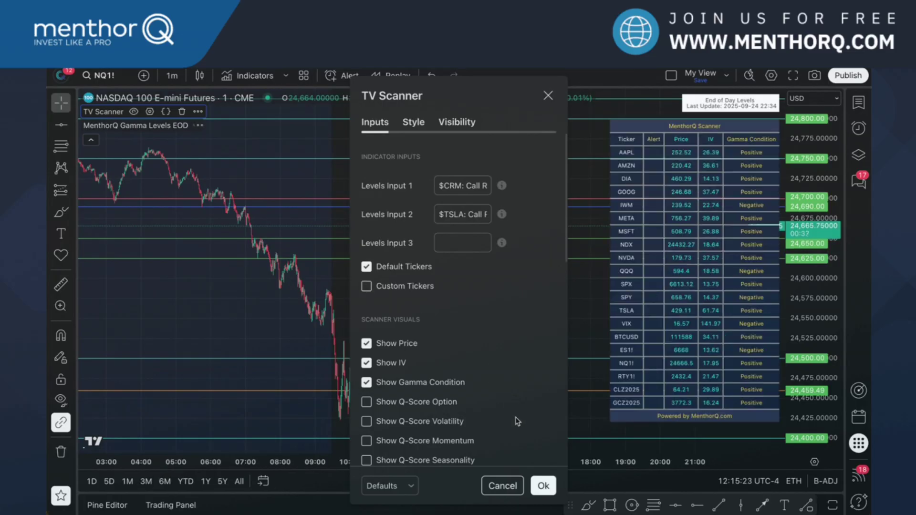
click(543, 486)
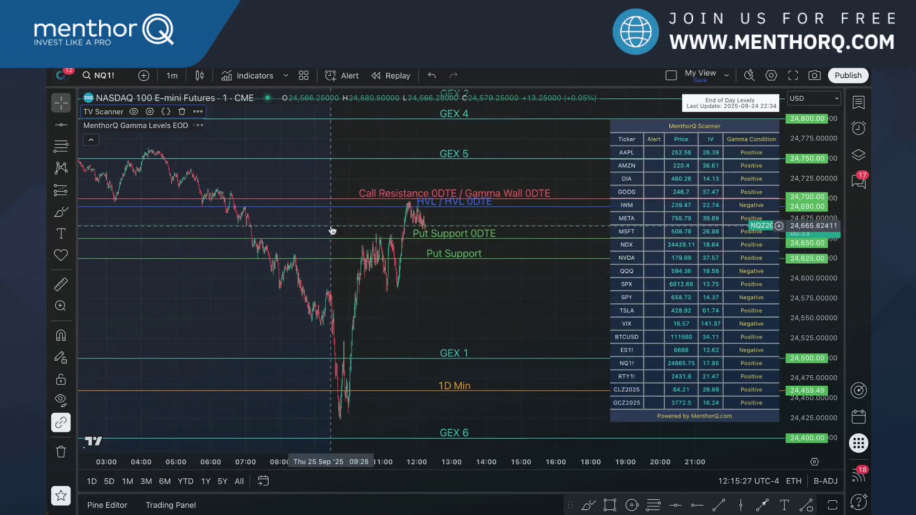
scroll(428, 244, up, 2)
scroll(429, 244, up, 5)
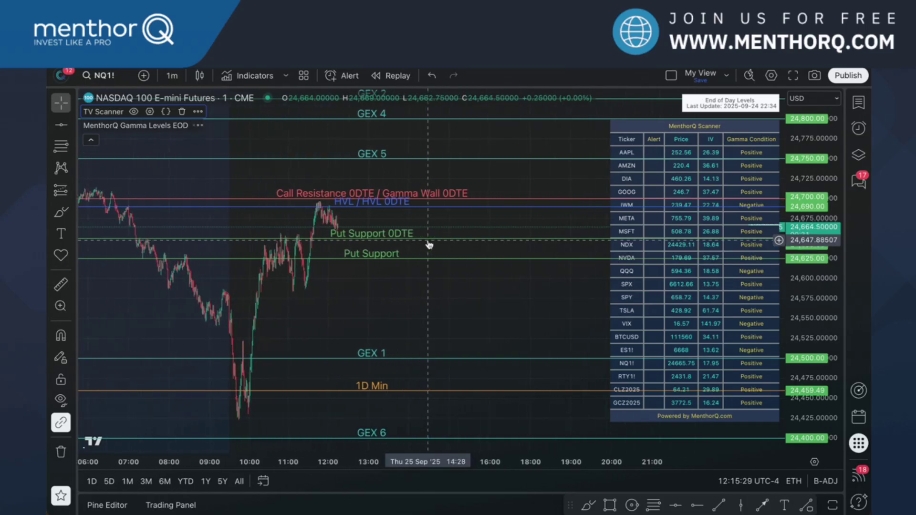
scroll(429, 245, left, 5)
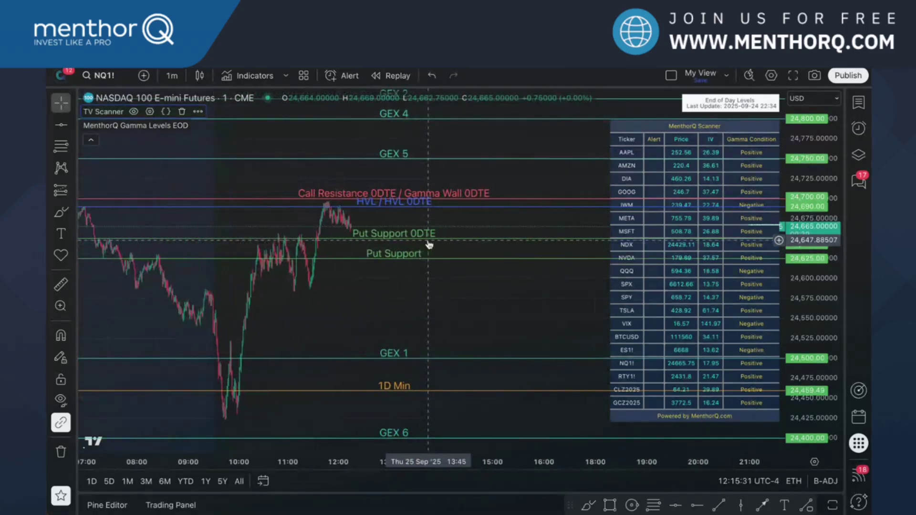
scroll(428, 244, up, 3)
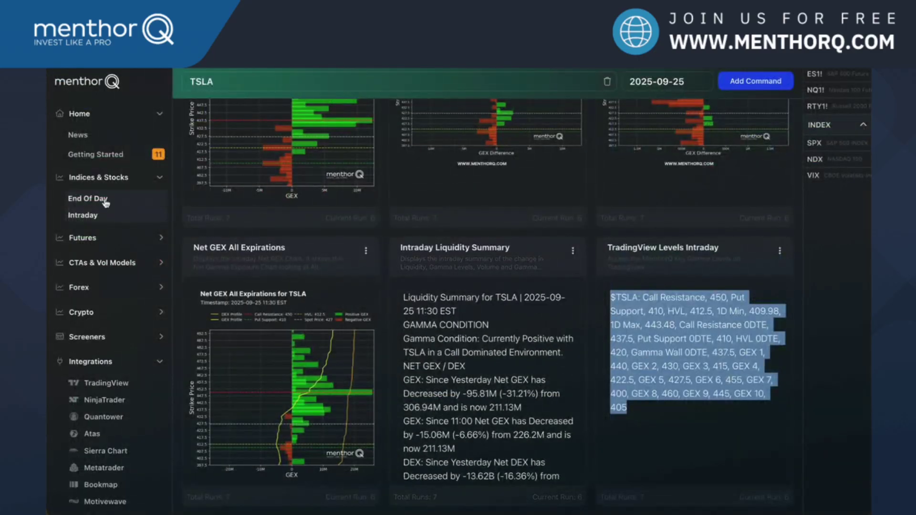
- Switch to the MenthorQ dashboard and view the End Of Day page for SPX
click(90, 198)
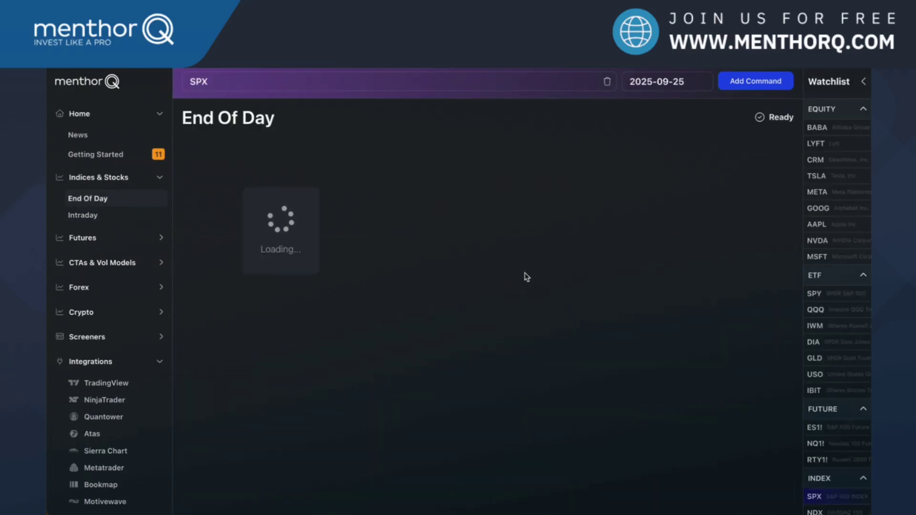
mouse_move(512, 254)
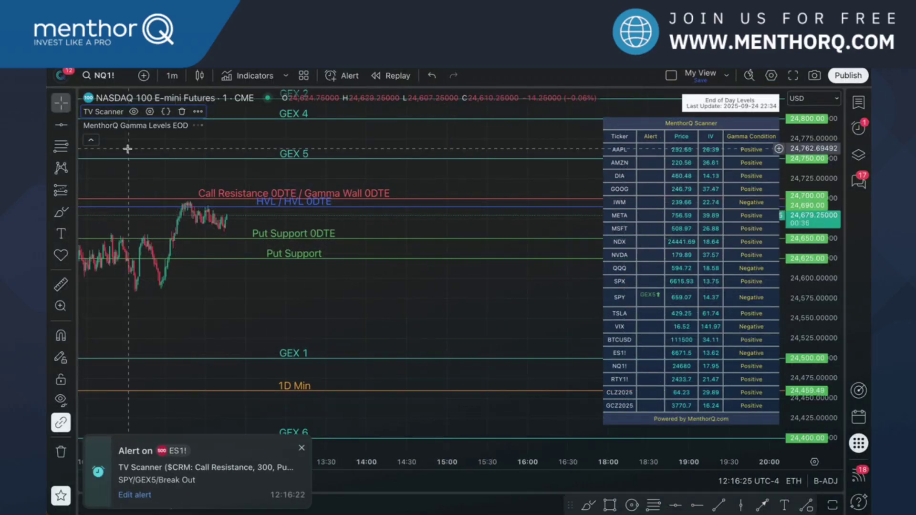
- Return to TradingView and load the CRM chart beside the scanner table
click(106, 77)
text(CRM)
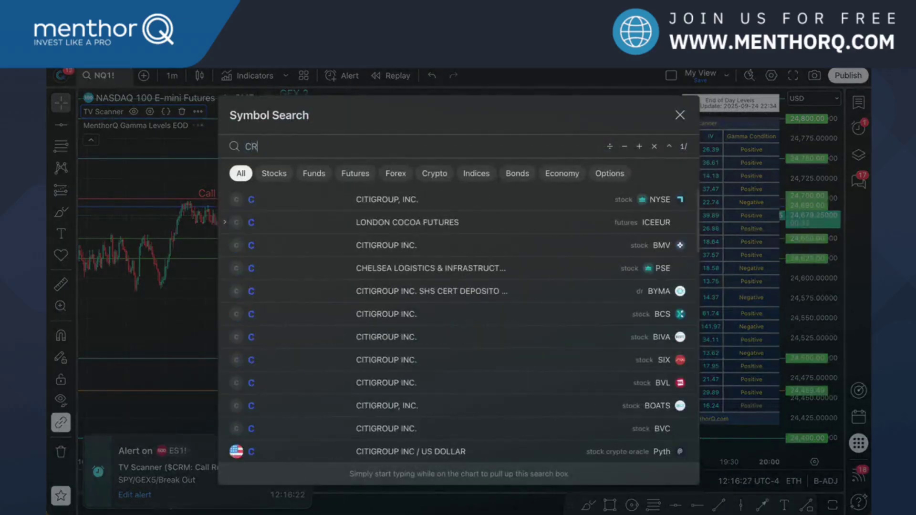
key(Return)
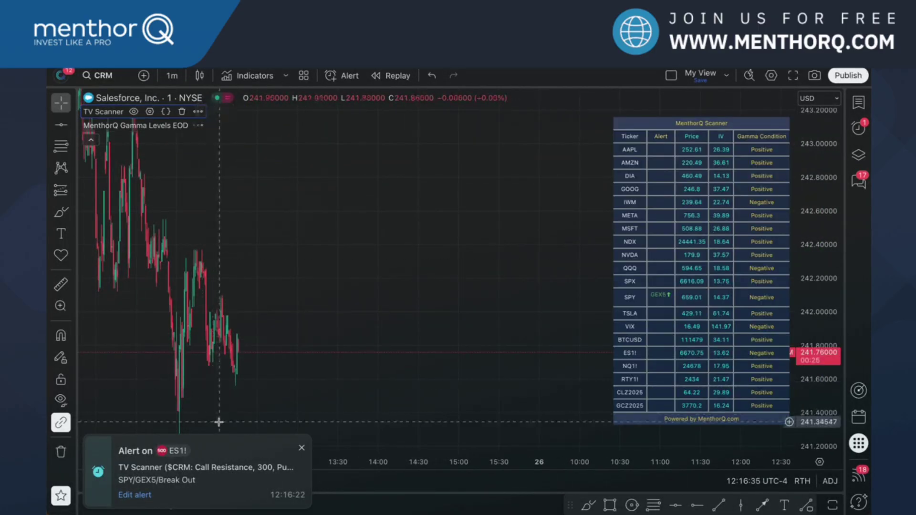
- Load the SPY chart and examine price around the GEX 5 level flagged by the scanner
click(105, 77)
text(SPY)
key(Return)
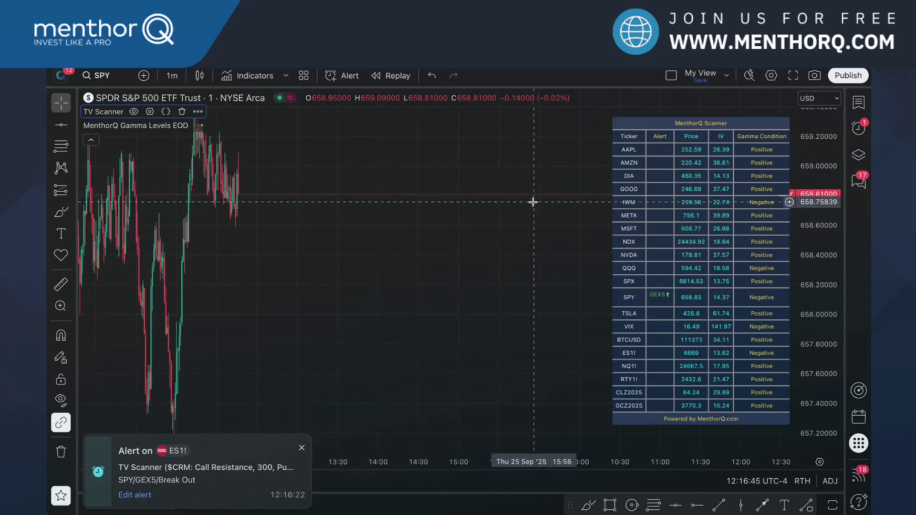
drag(813, 147, 813, 170)
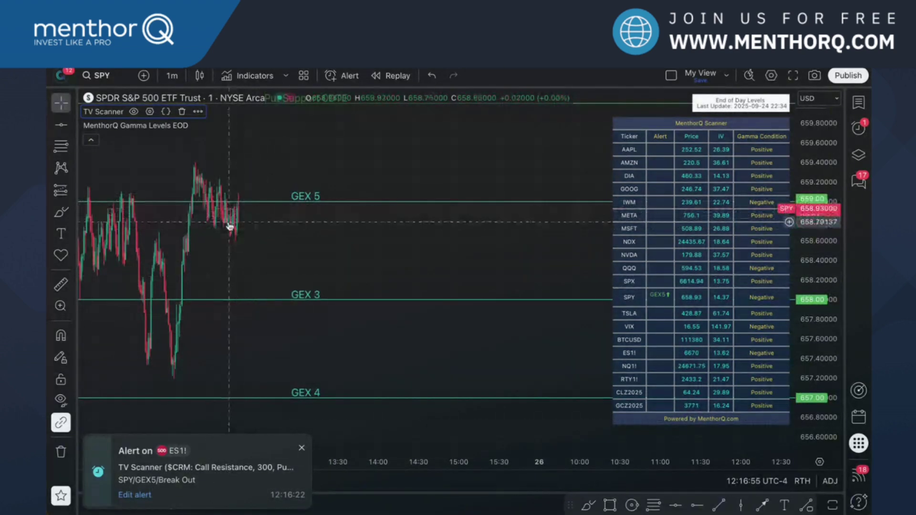
scroll(247, 195, up, 1)
scroll(247, 195, up, 3)
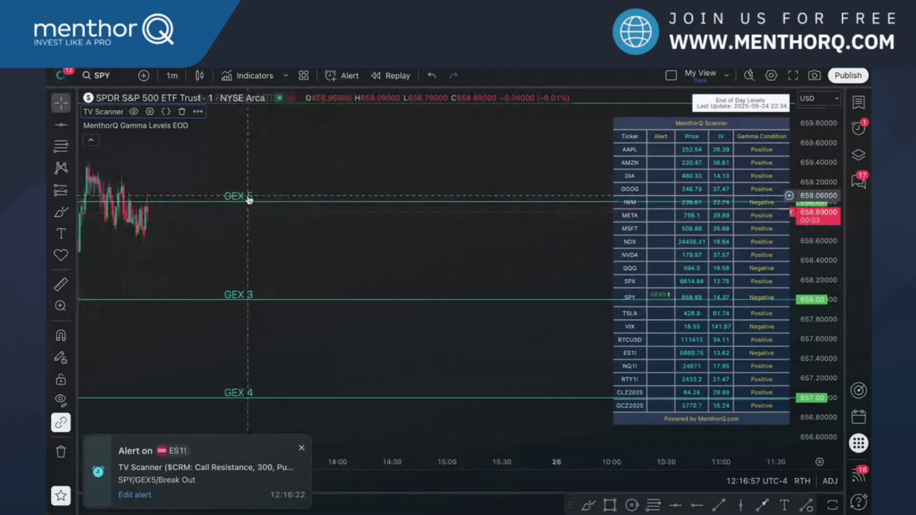
scroll(247, 196, up, 2)
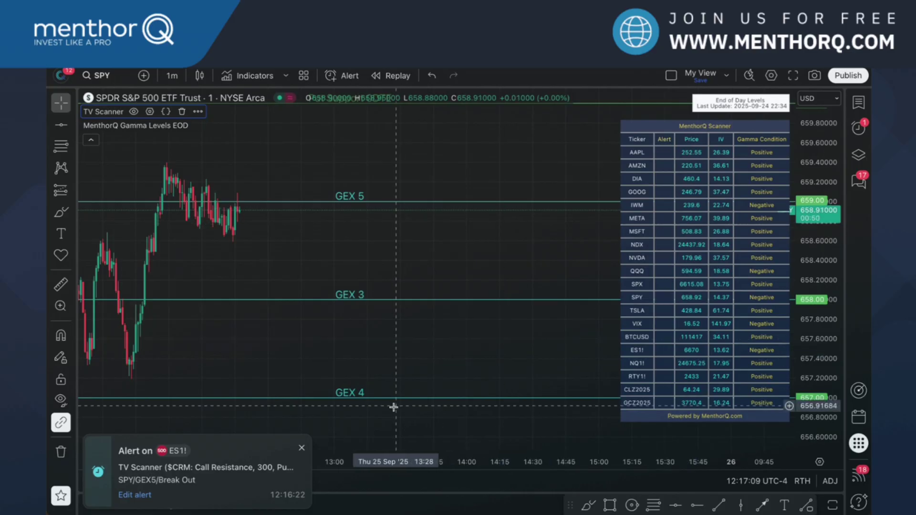
- Dismiss the SPY alert notification and review the level, break out and break down alert options in the TV Scanner settings
click(303, 449)
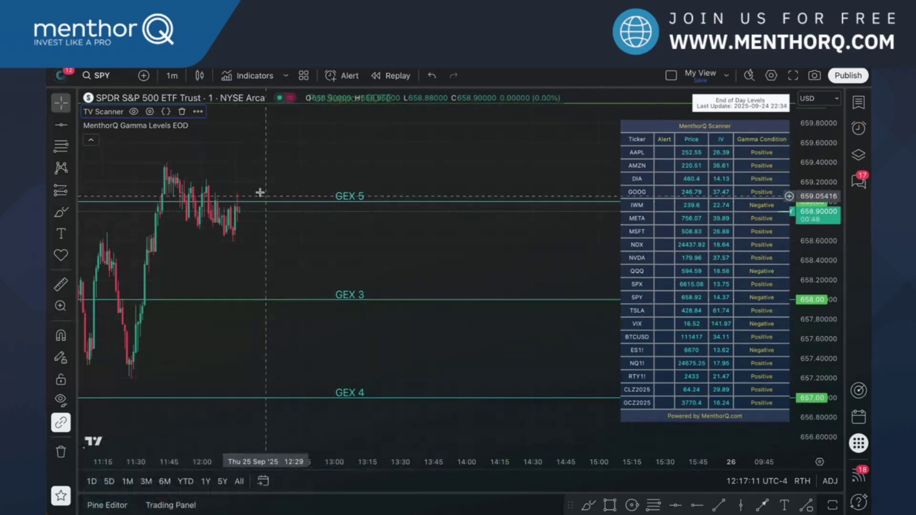
click(149, 112)
scroll(452, 340, down, 6)
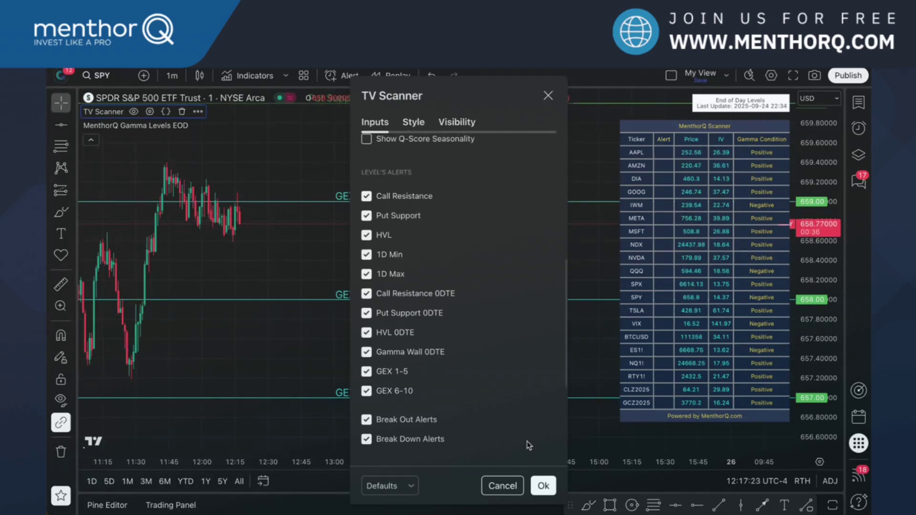
click(548, 96)
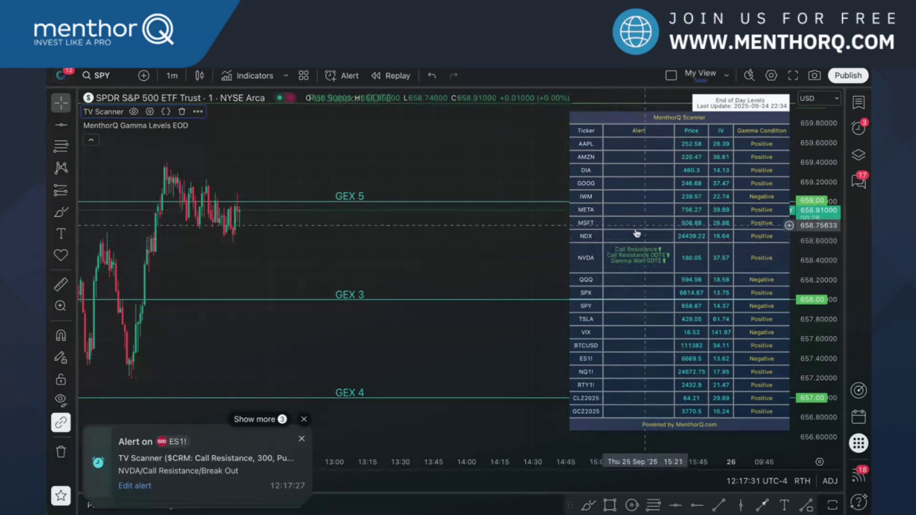
- Load the NVDA chart and examine price around the Call Resistance, Call Resistance 0DTE and Gamma Wall 0DTE levels
click(110, 85)
text(NVDA)
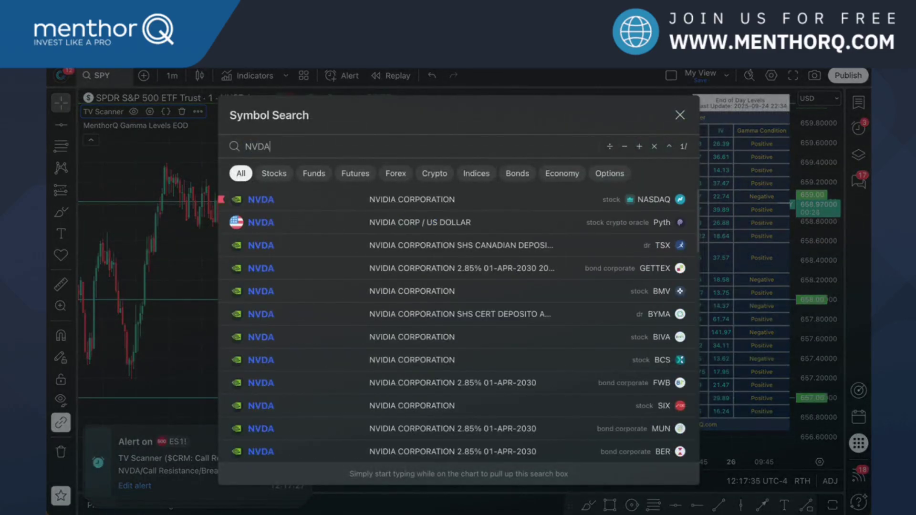
key(Return)
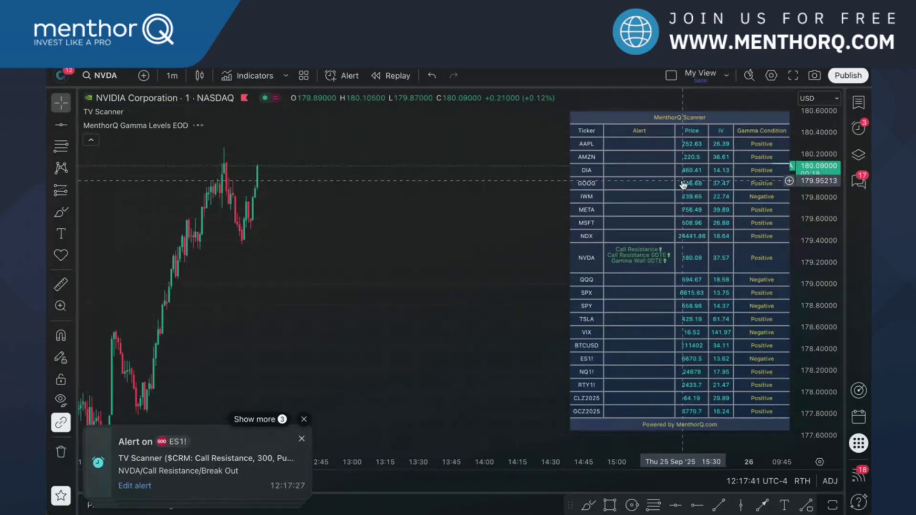
mouse_move(182, 132)
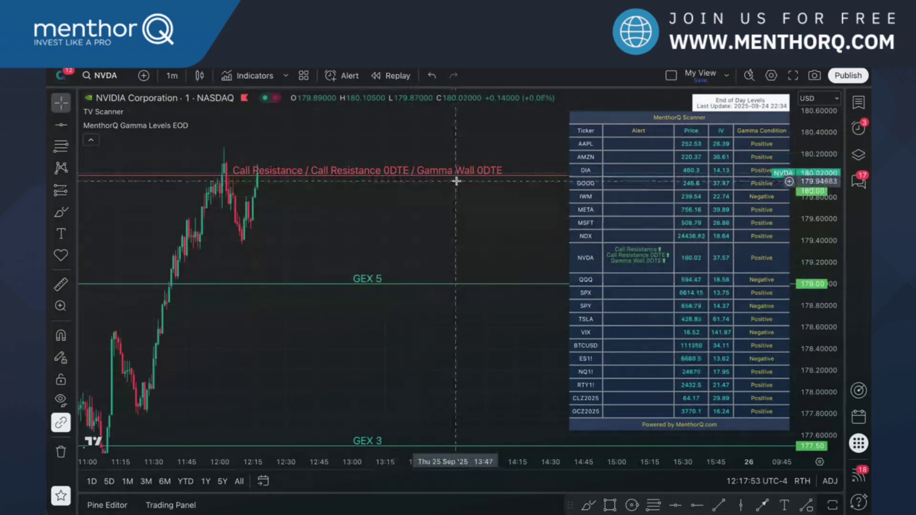
scroll(453, 250, right, 3)
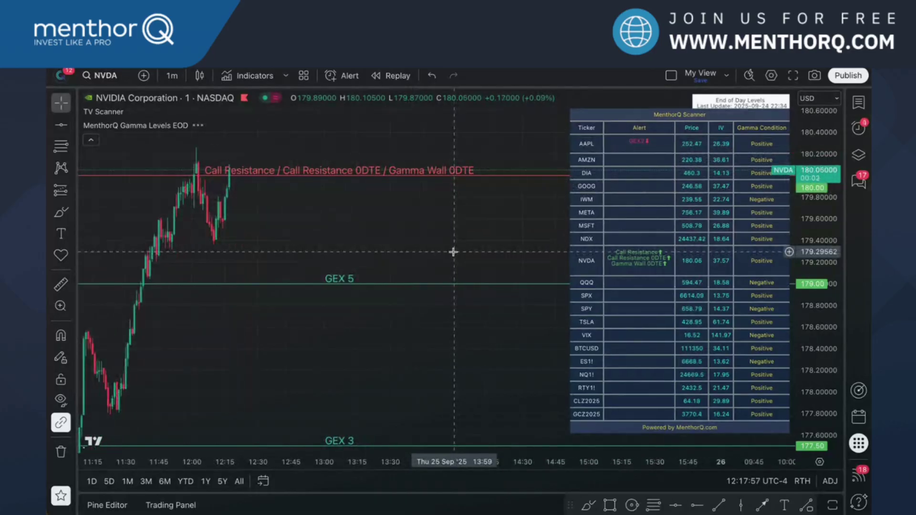
- Load the AAPL chart and adjust the price scale to examine price at the GEX 2 level
click(101, 75)
text(AAPL)
key(Return)
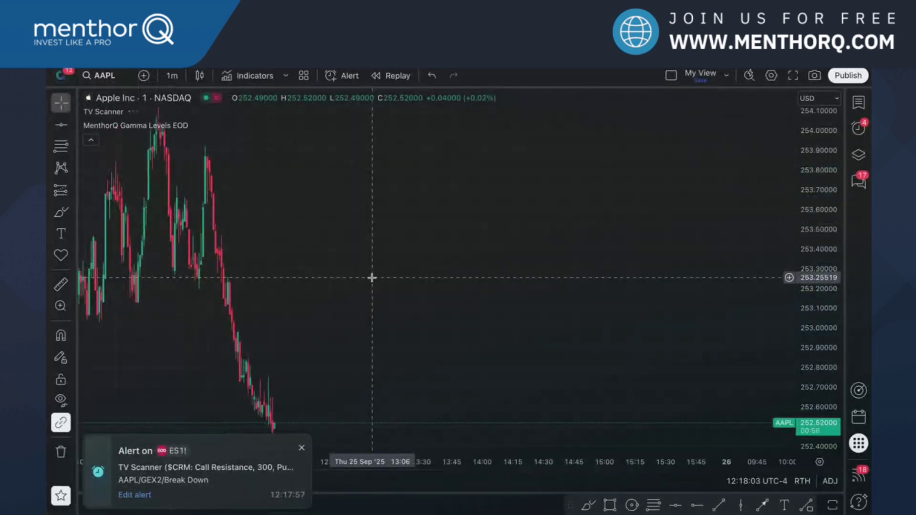
drag(817, 183, 817, 186)
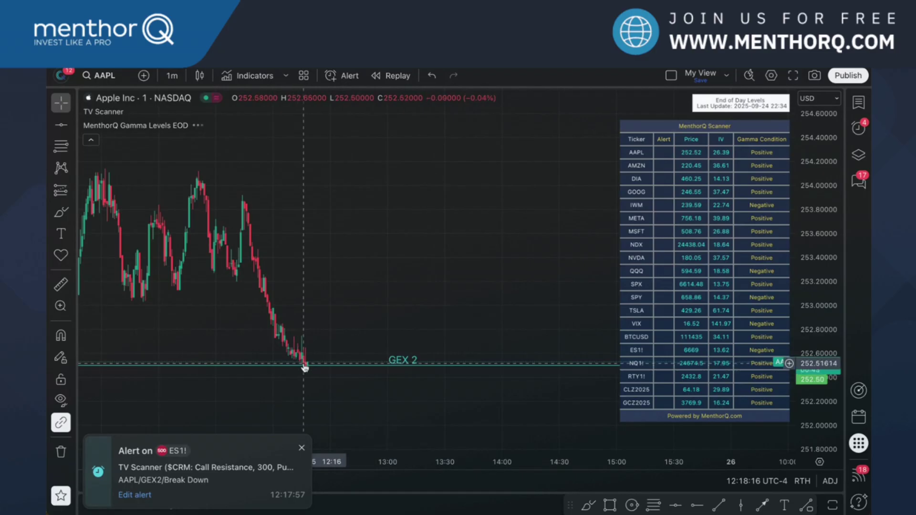
- Check the TV Scanner alert in the alerts list, view the watchlist, and close it to restore the full AAPL chart
click(858, 128)
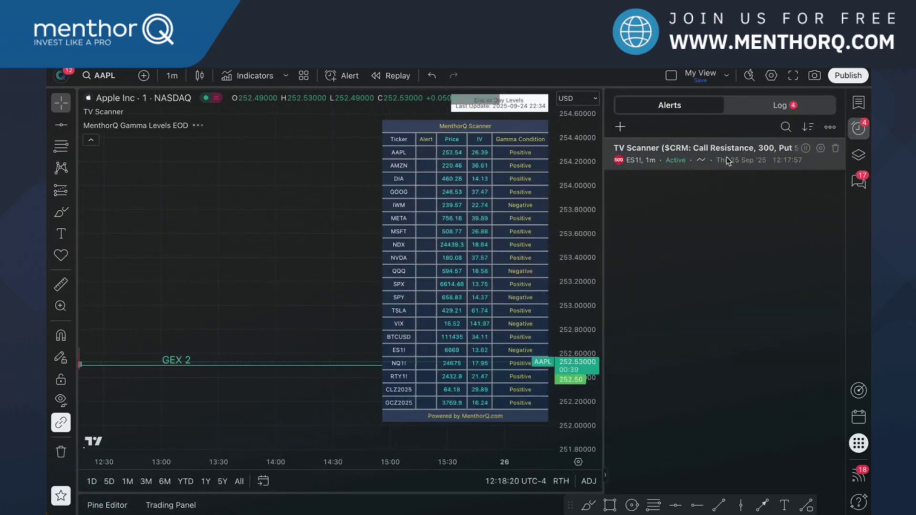
click(860, 106)
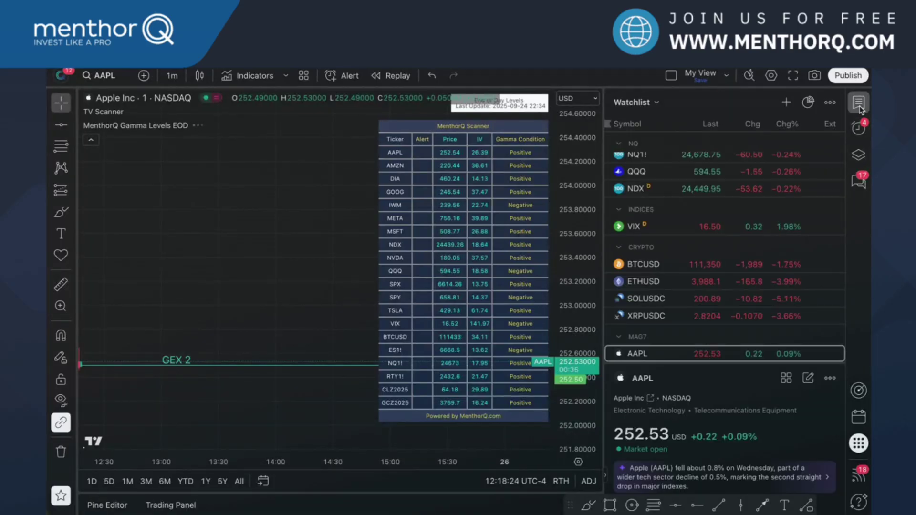
click(860, 106)
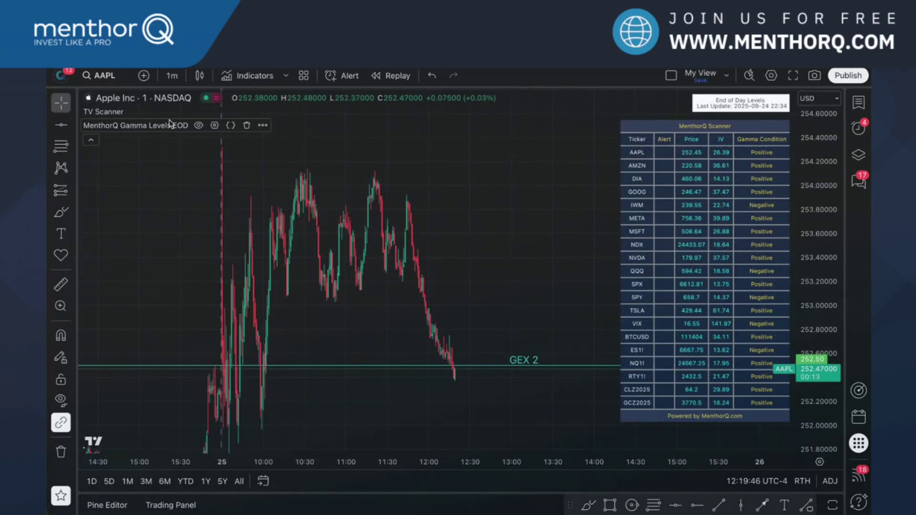
- Check the Intraday section of Indices & Stocks in the MenthorQ dashboard, and enable Custom Tickers alongside Default Tickers in the TradingView TV Scanner
click(214, 126)
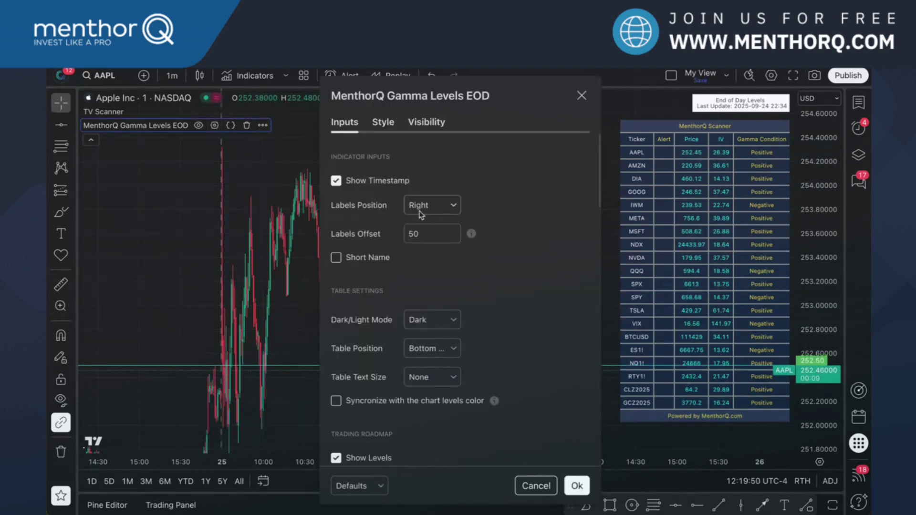
key(Escape)
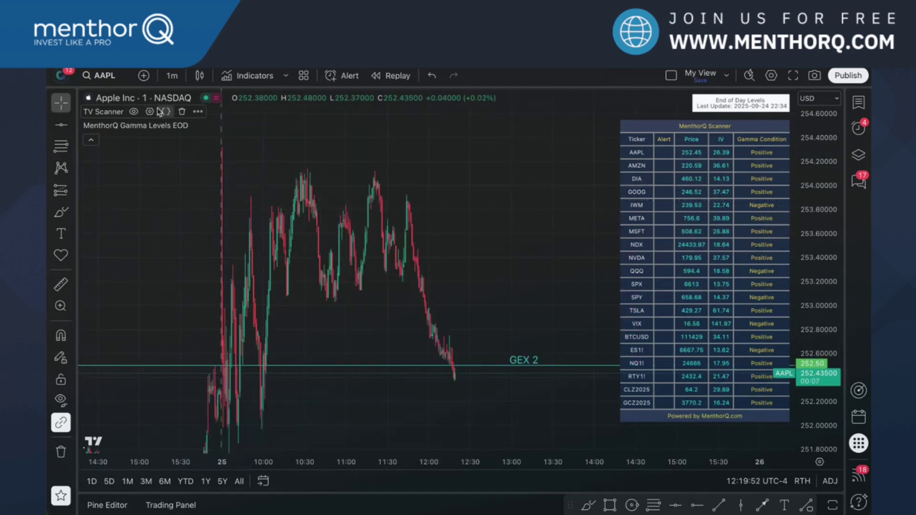
click(150, 111)
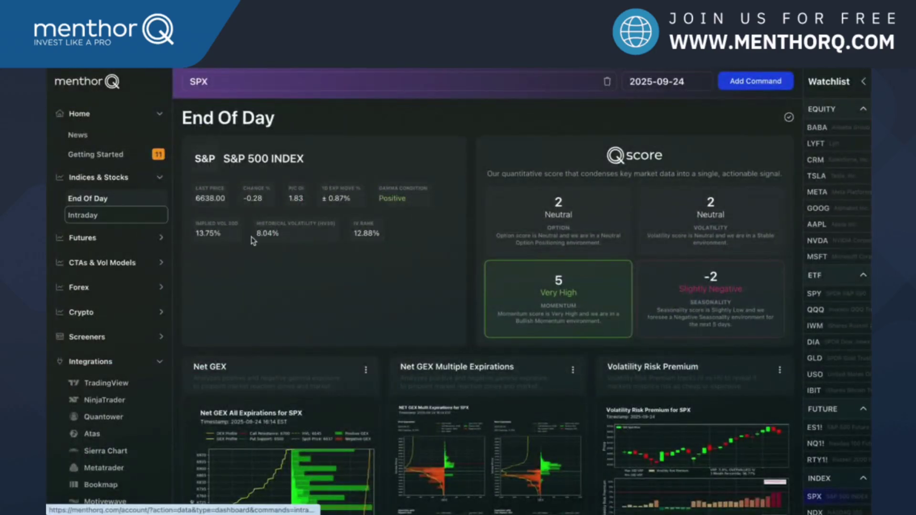
click(92, 217)
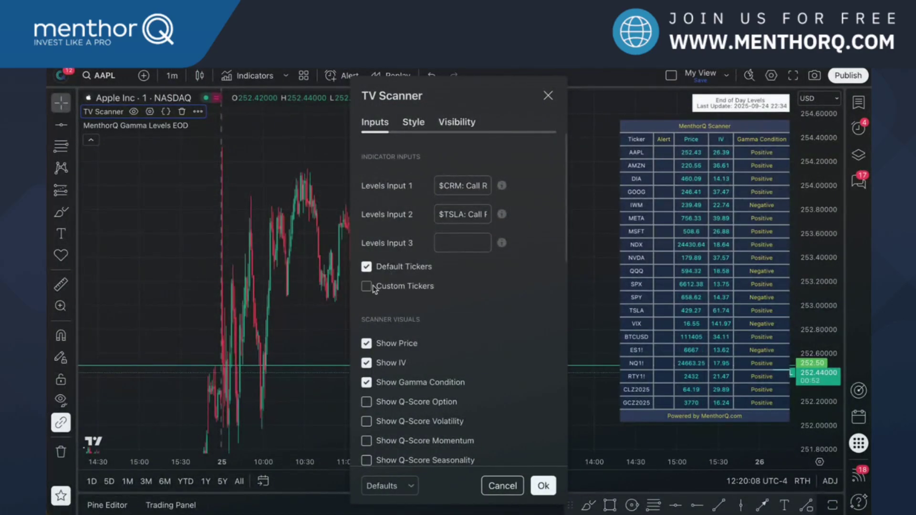
click(543, 486)
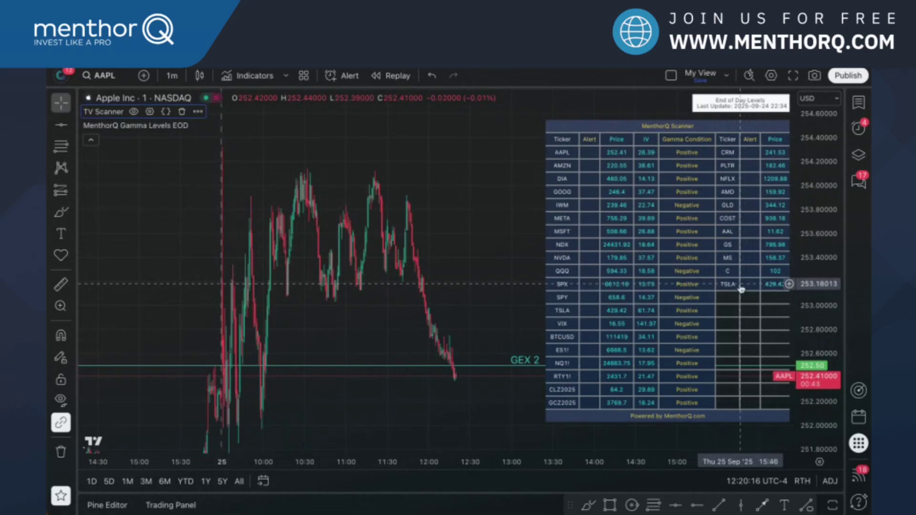
- Open the TV Scanner settings to examine the levels inputs, ticker options and scanner visuals
click(212, 128)
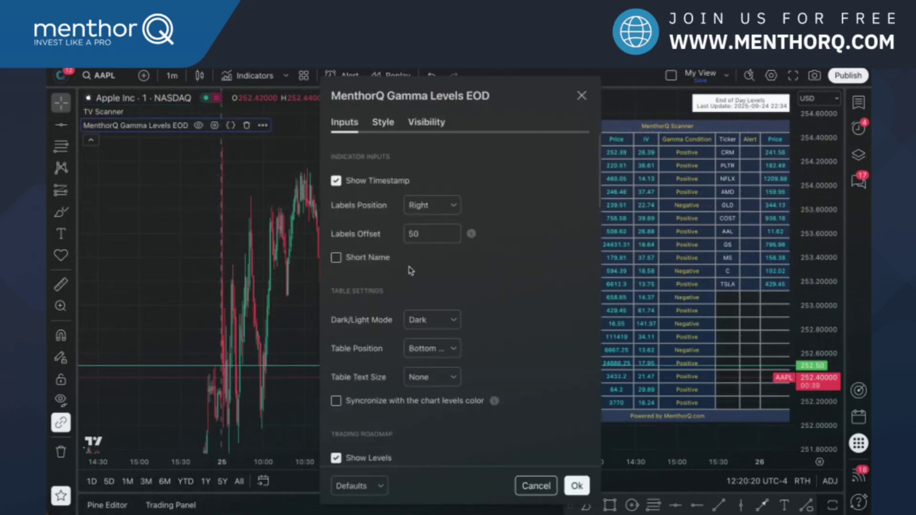
key(Escape)
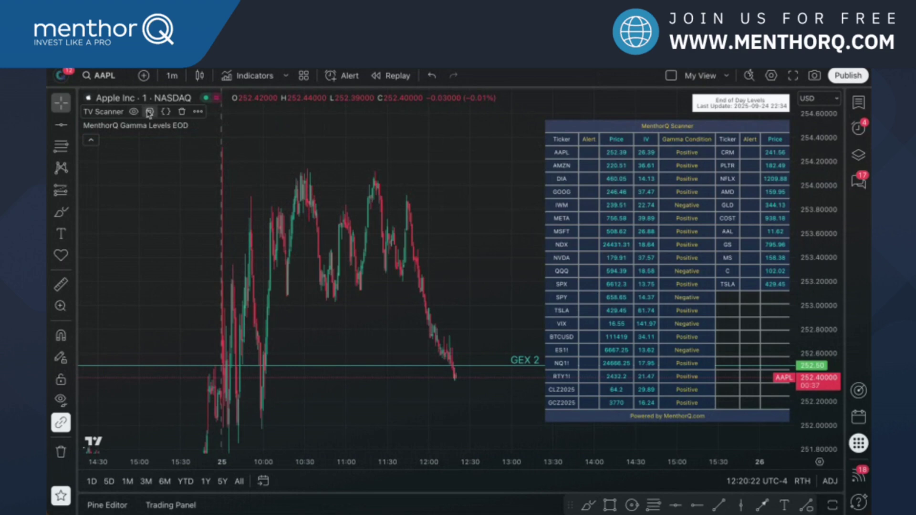
click(149, 112)
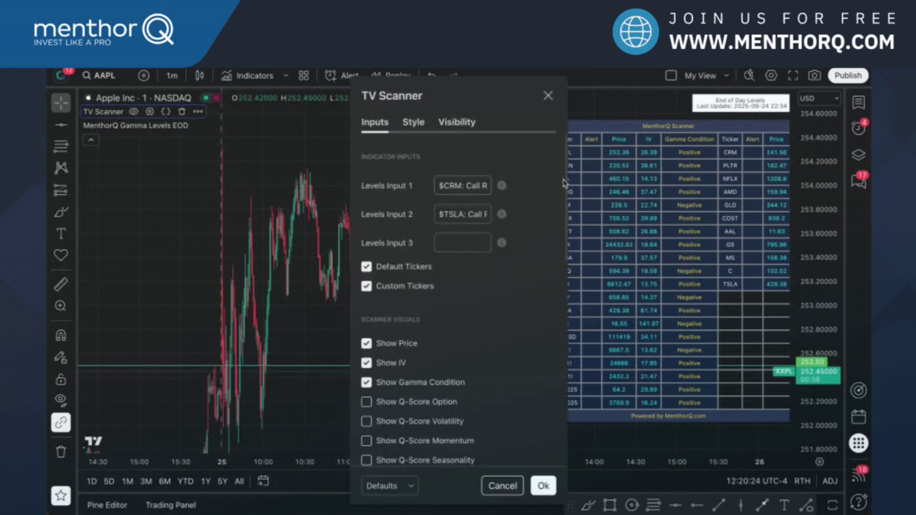